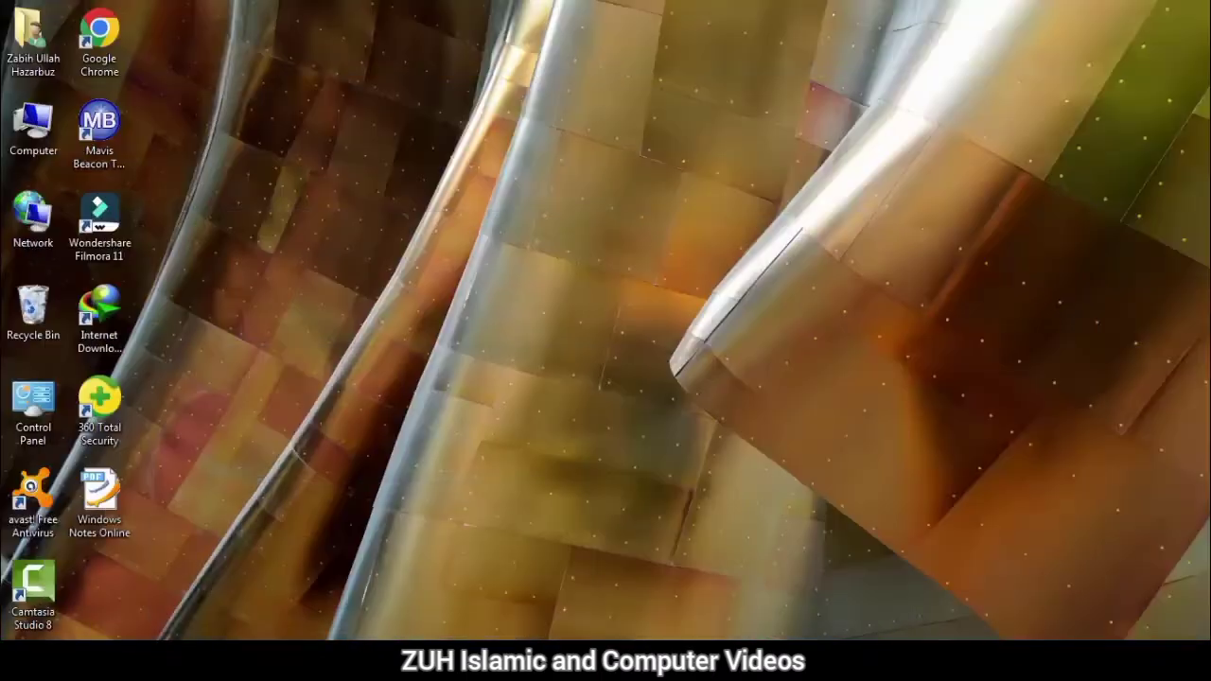
- Open the Start menu with the Windows key
{"action": "key", "text": "super"}
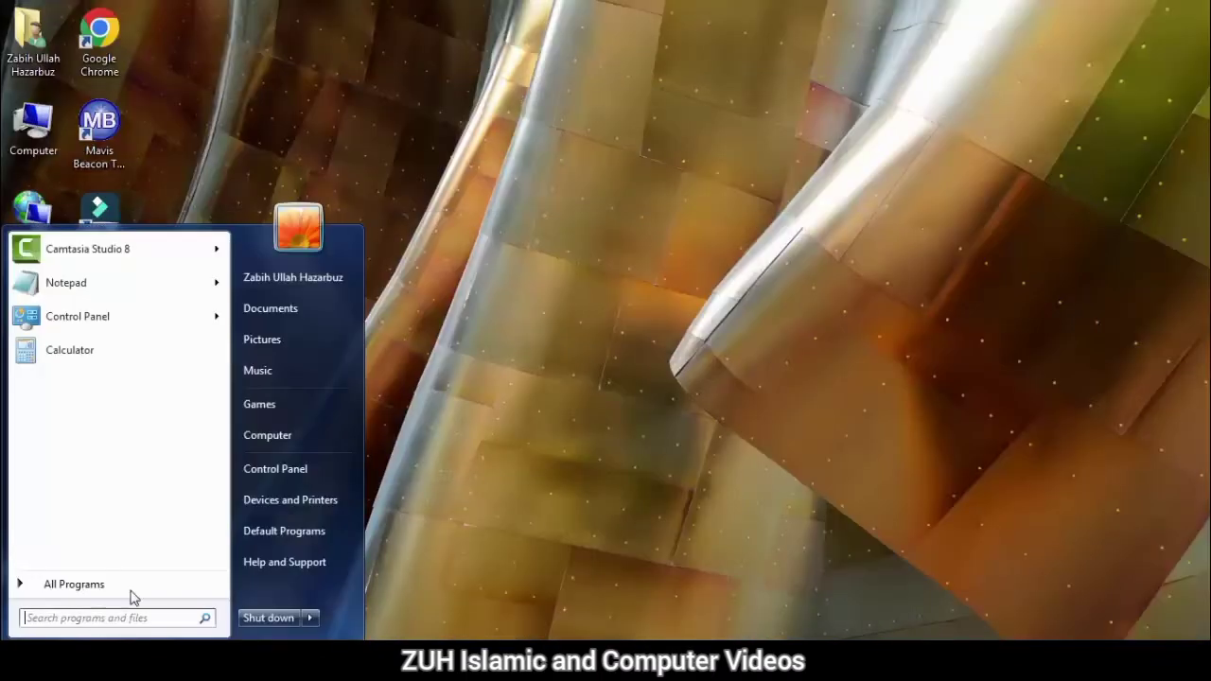
- Open Control Panel to All Control Panel Items shown as large icons
{"action": "left_click", "coordinate": [303, 477]}
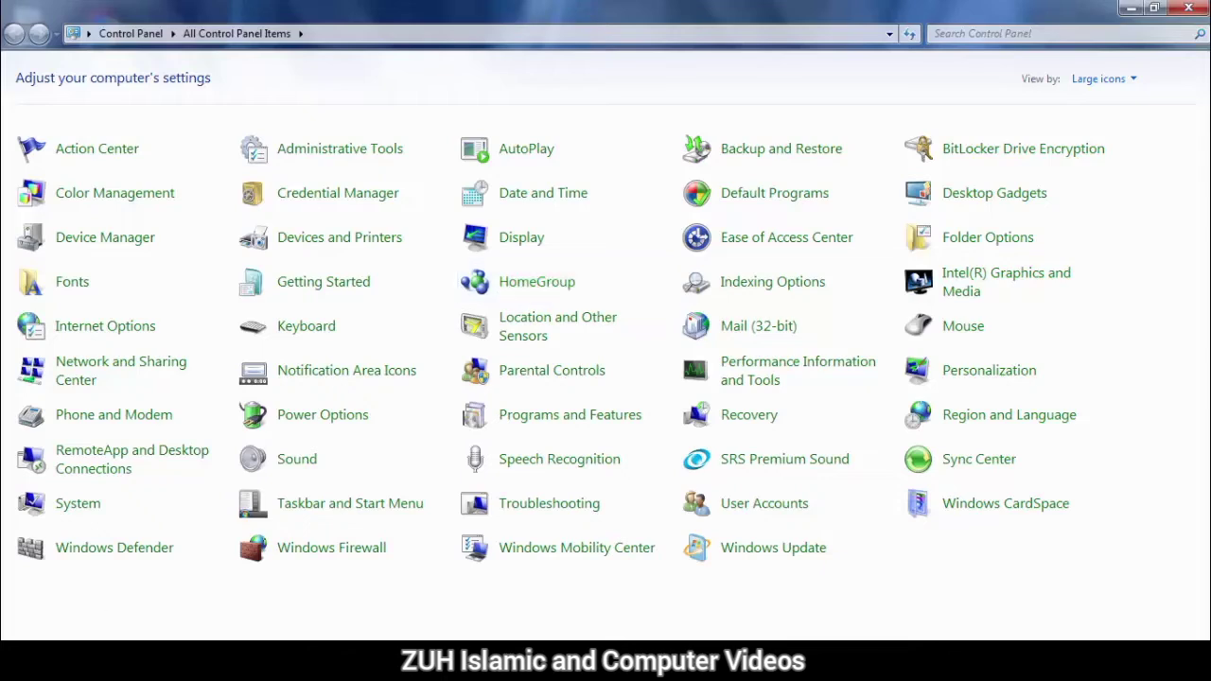
{"action": "key", "text": "super"}
{"action": "left_click", "coordinate": [277, 281]}
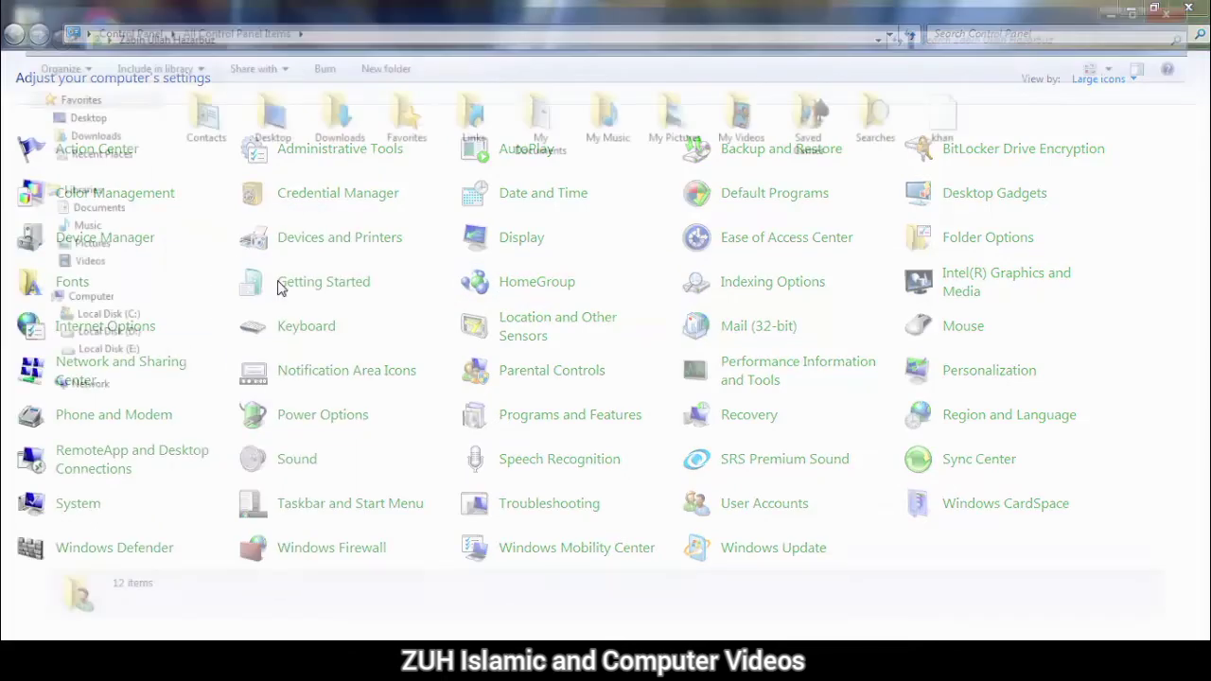
{"action": "left_click", "coordinate": [59, 189]}
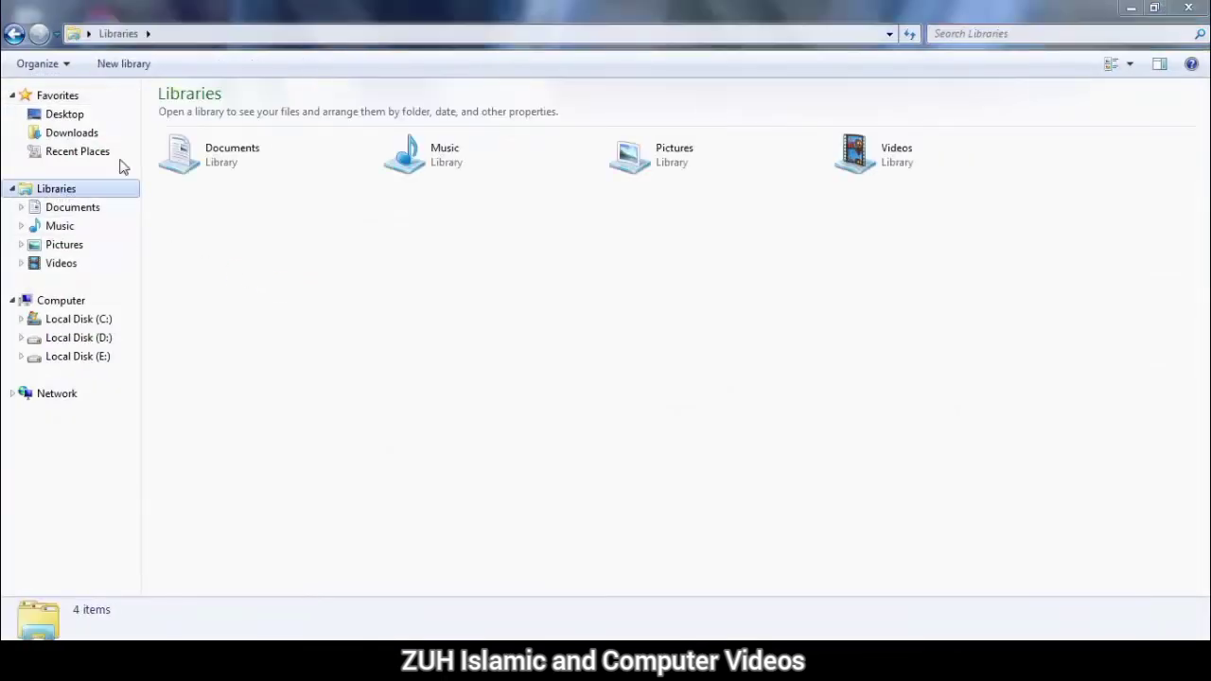
{"action": "left_click", "coordinate": [238, 152]}
{"action": "left_click", "coordinate": [413, 151]}
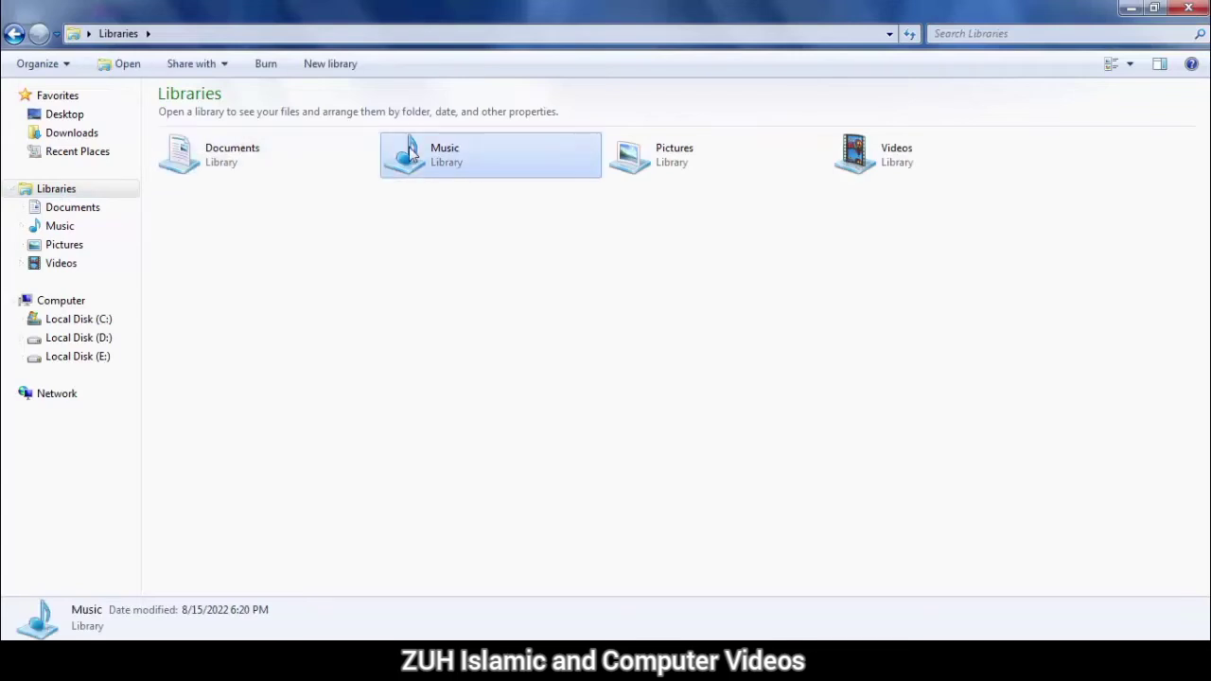
{"action": "left_click", "coordinate": [673, 161]}
{"action": "left_click", "coordinate": [908, 159]}
{"action": "left_click_drag", "start_coordinate": [922, 219], "coordinate": [227, 157]}
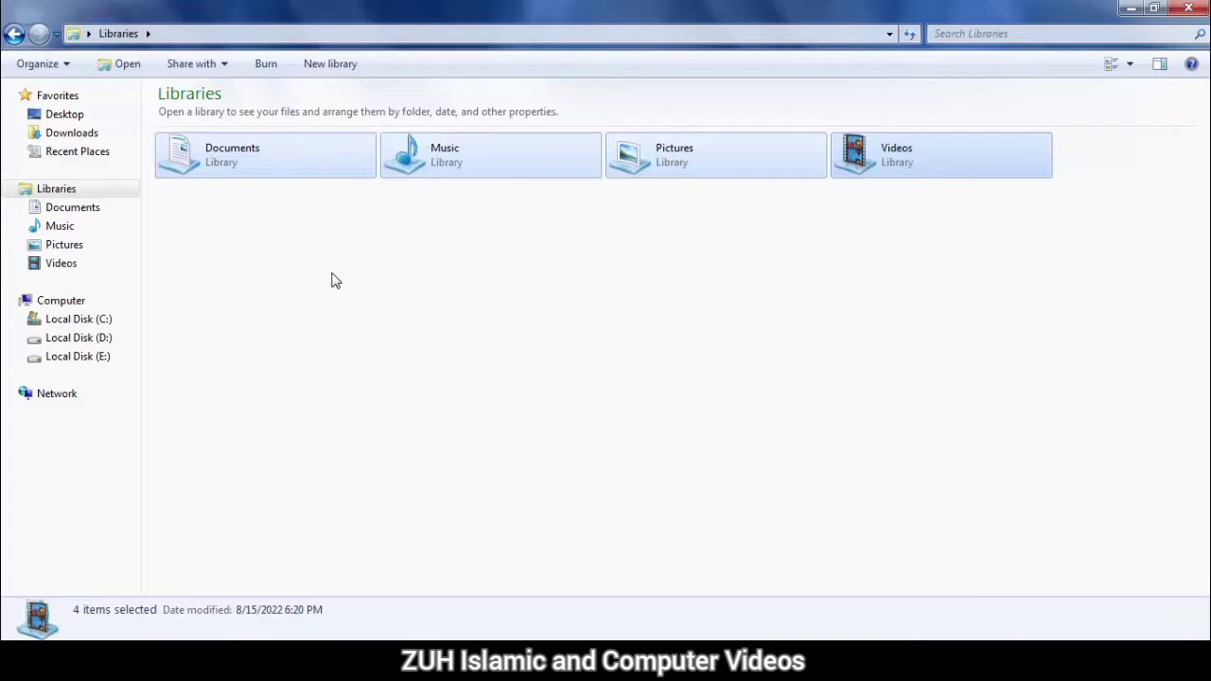
{"action": "left_click", "coordinate": [1188, 8]}
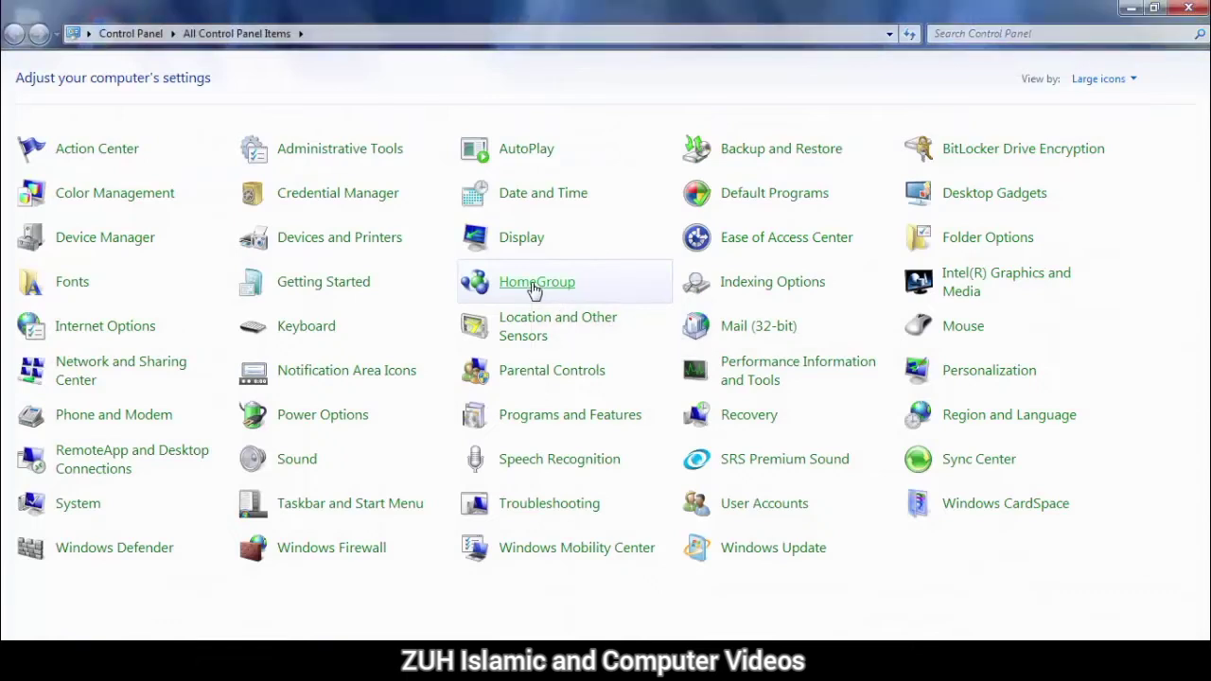
- Open HomeGroup, which reports this PC can't connect to a homegroup
{"action": "left_click", "coordinate": [535, 286]}
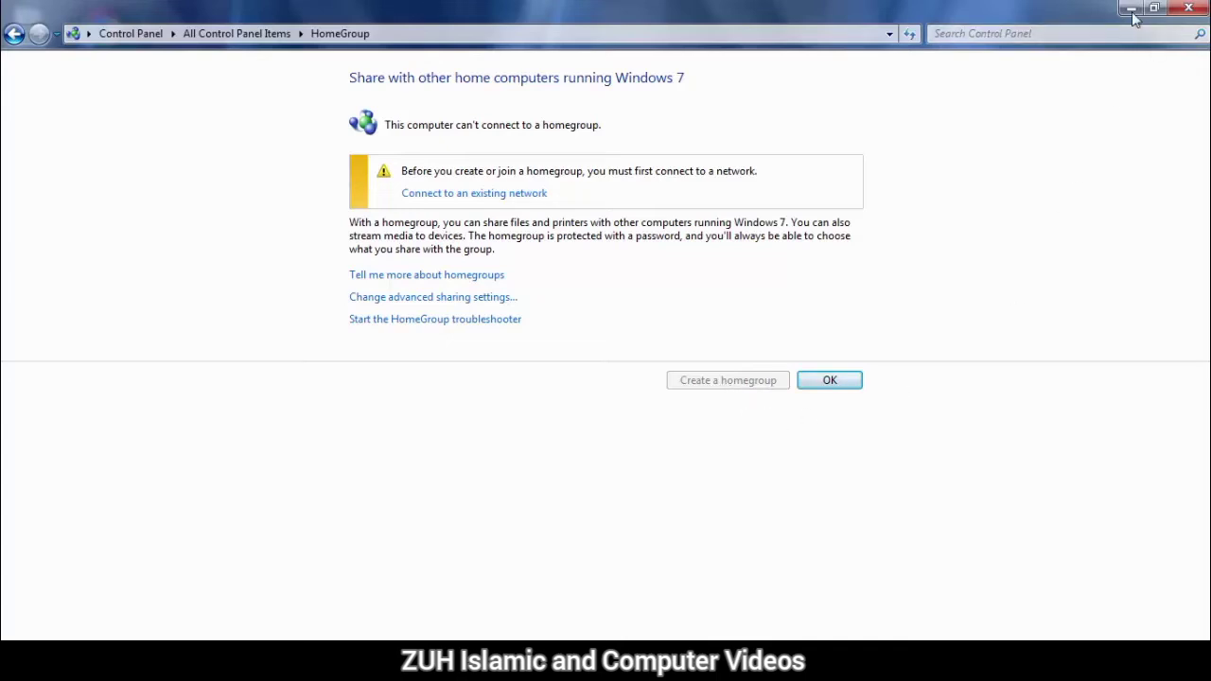
- Open the Documents library from the user folder and check its Share with options
{"action": "key", "text": "super"}
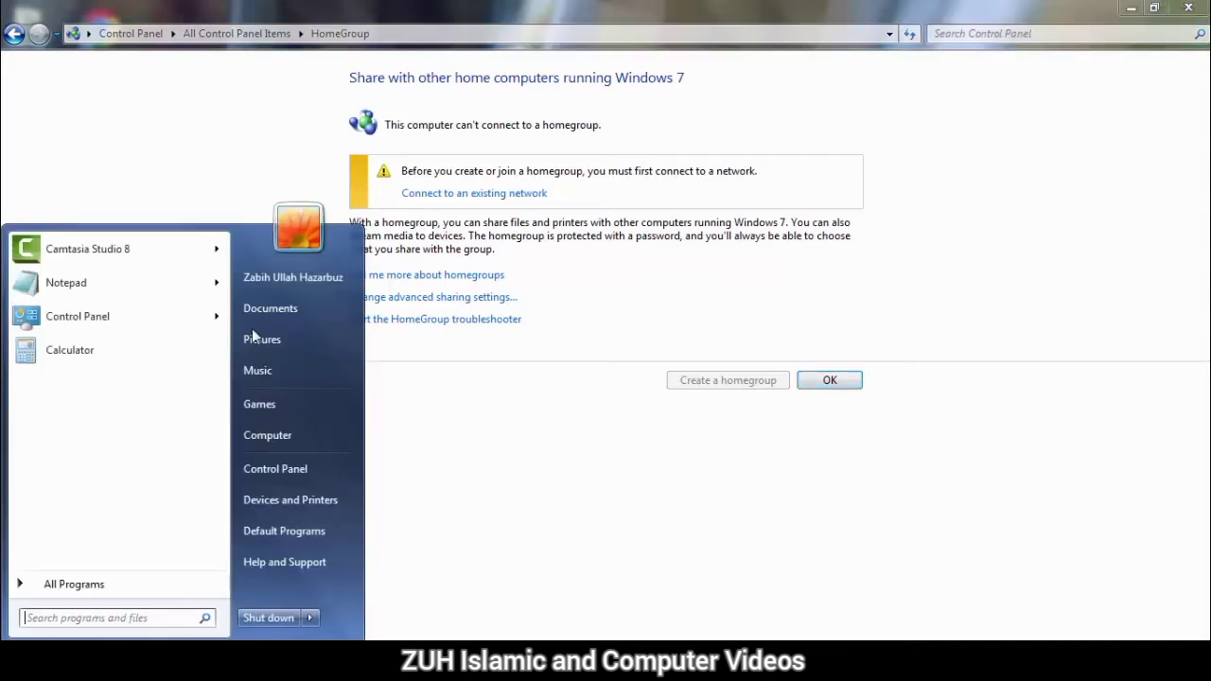
{"action": "left_click", "coordinate": [289, 294]}
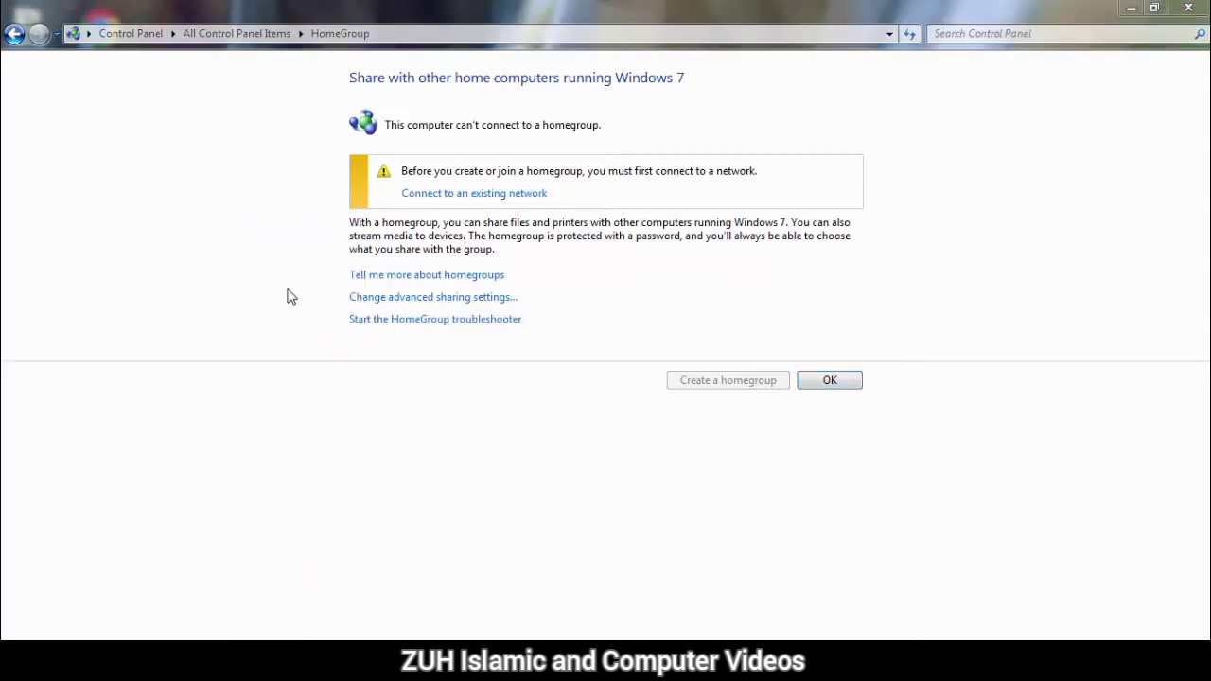
{"action": "left_click", "coordinate": [68, 207]}
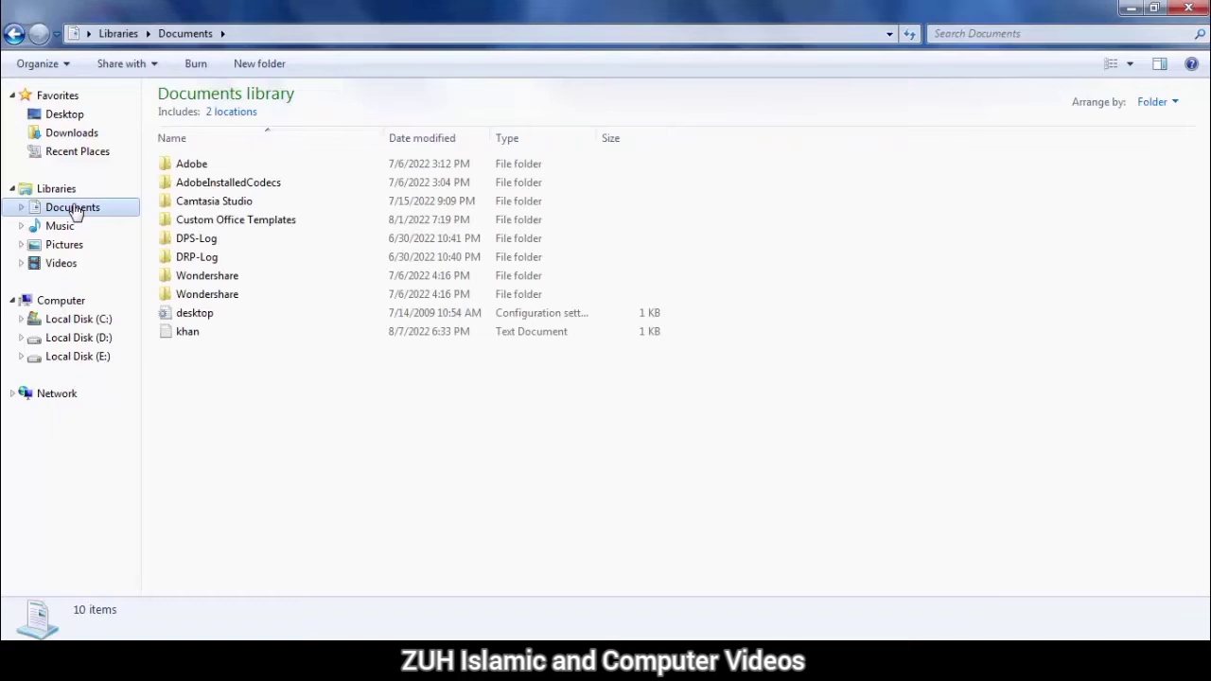
{"action": "left_click", "coordinate": [140, 67]}
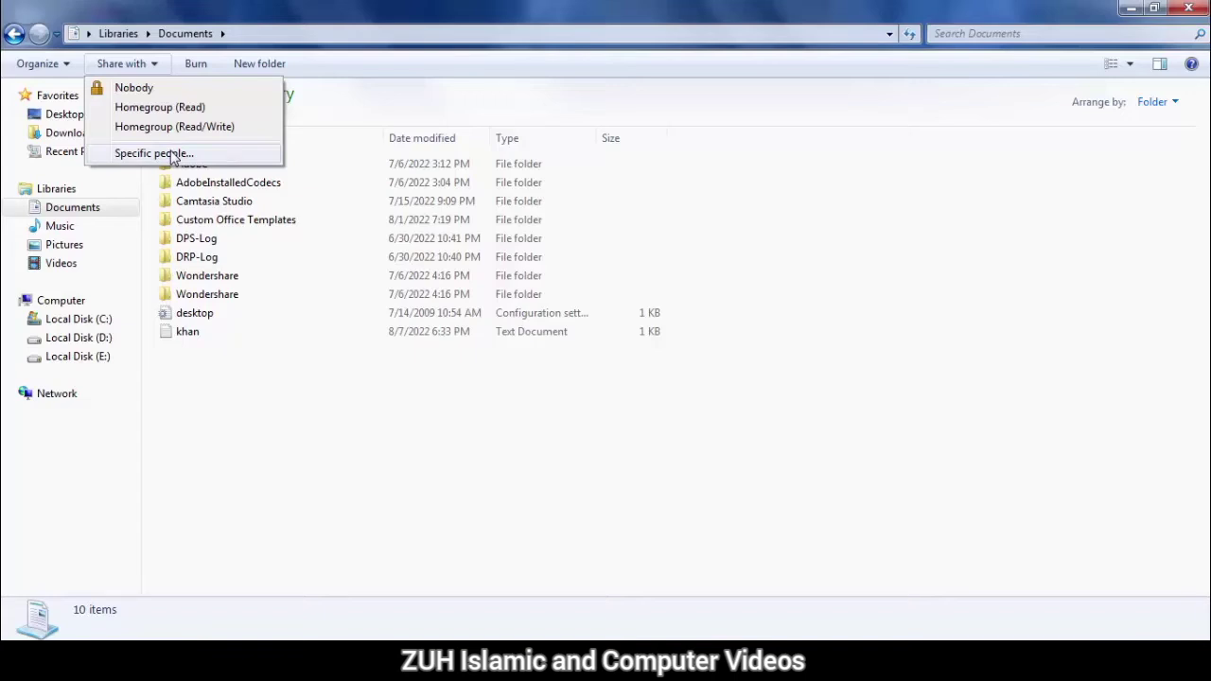
{"action": "left_click", "coordinate": [35, 614]}
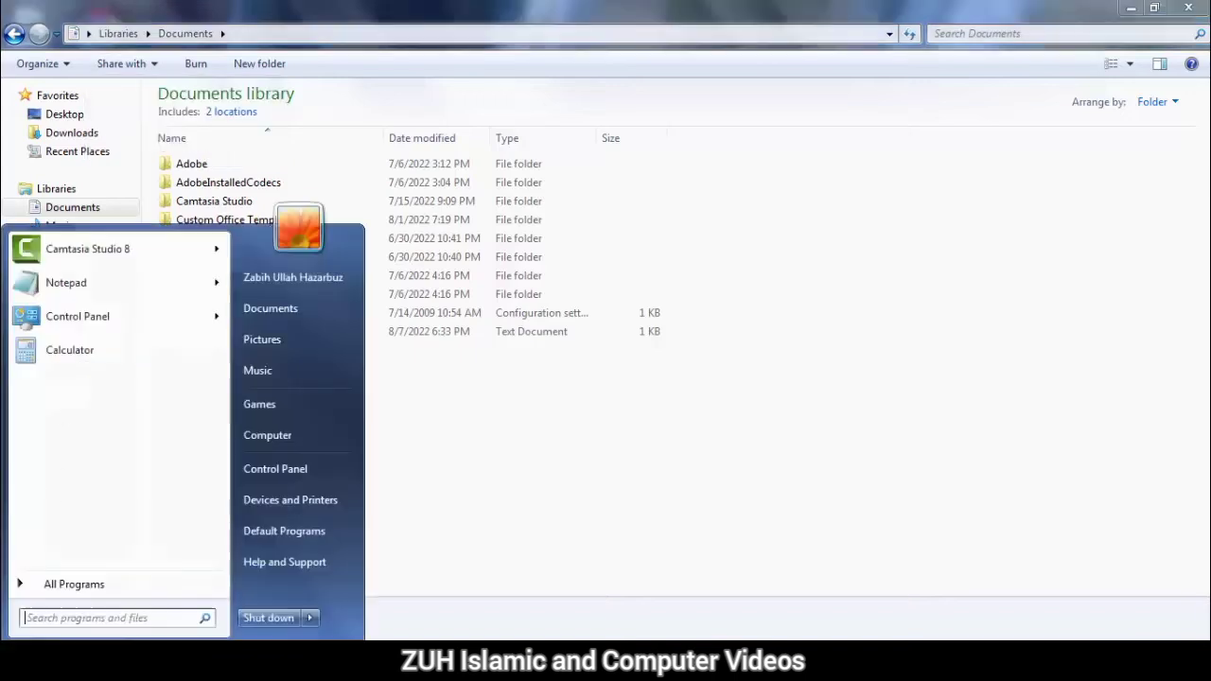
- Open the HomeGroup item from Control Panel's item list
{"action": "left_click", "coordinate": [290, 468]}
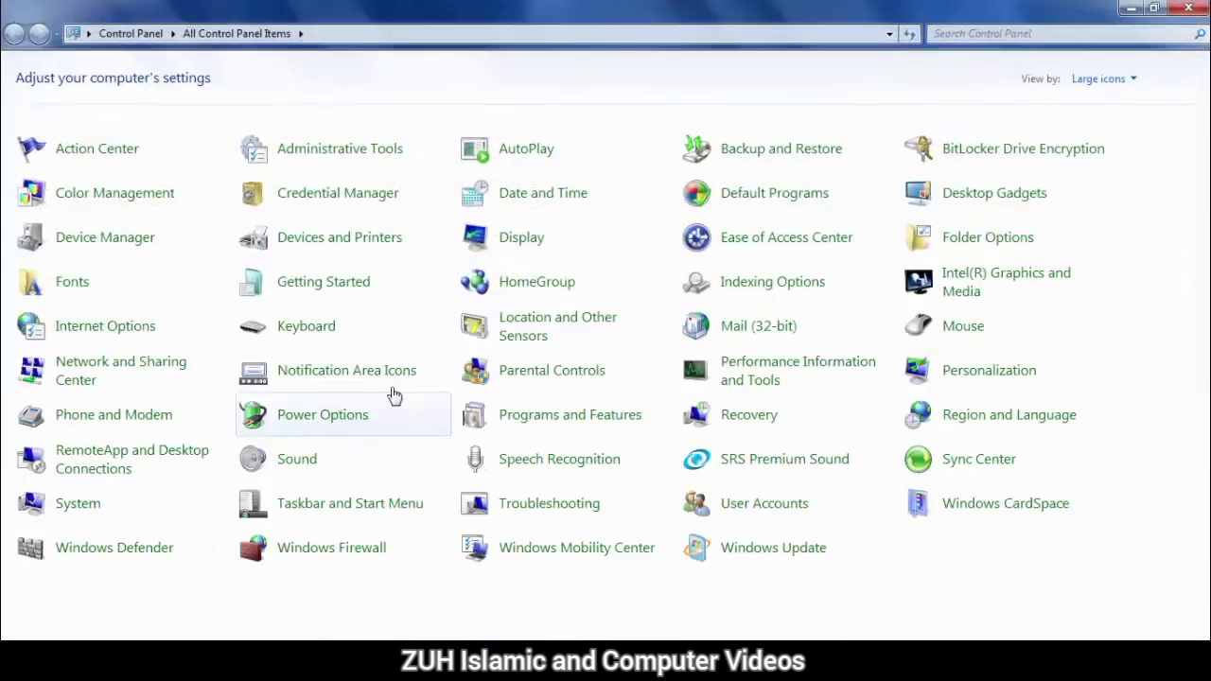
{"action": "left_click", "coordinate": [536, 282]}
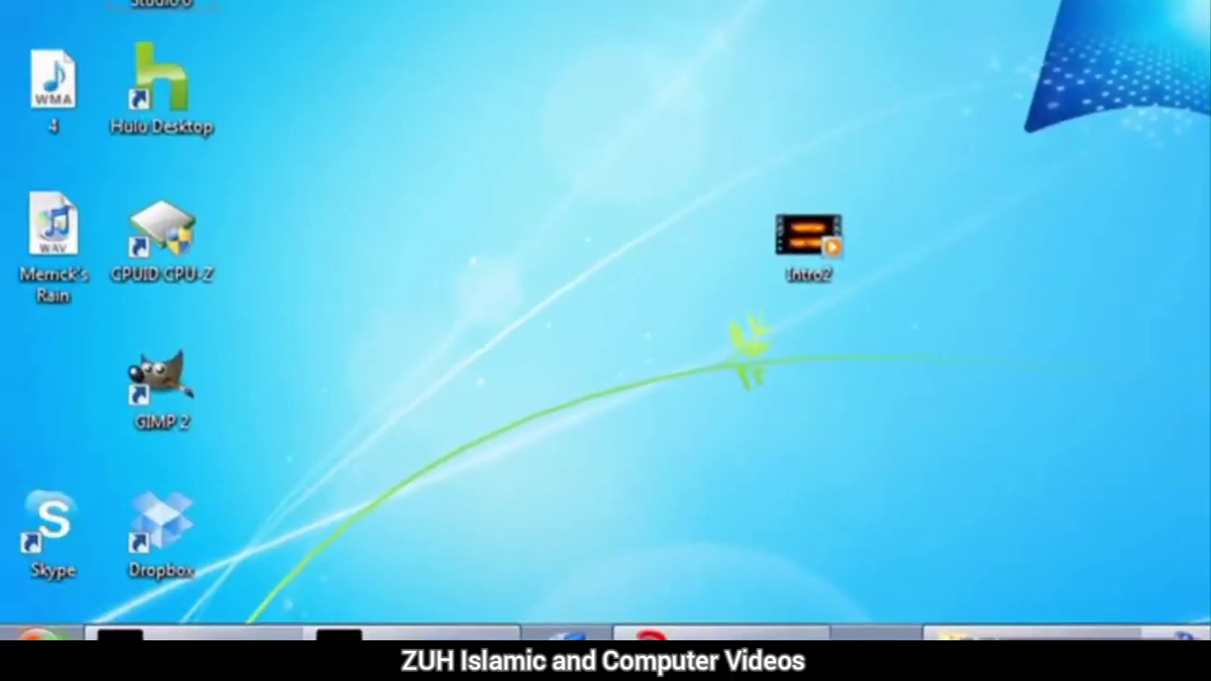
- Start creating a homegroup from Computer > Homegroup, adding Documents to the shared libraries
{"action": "left_click", "coordinate": [40, 636]}
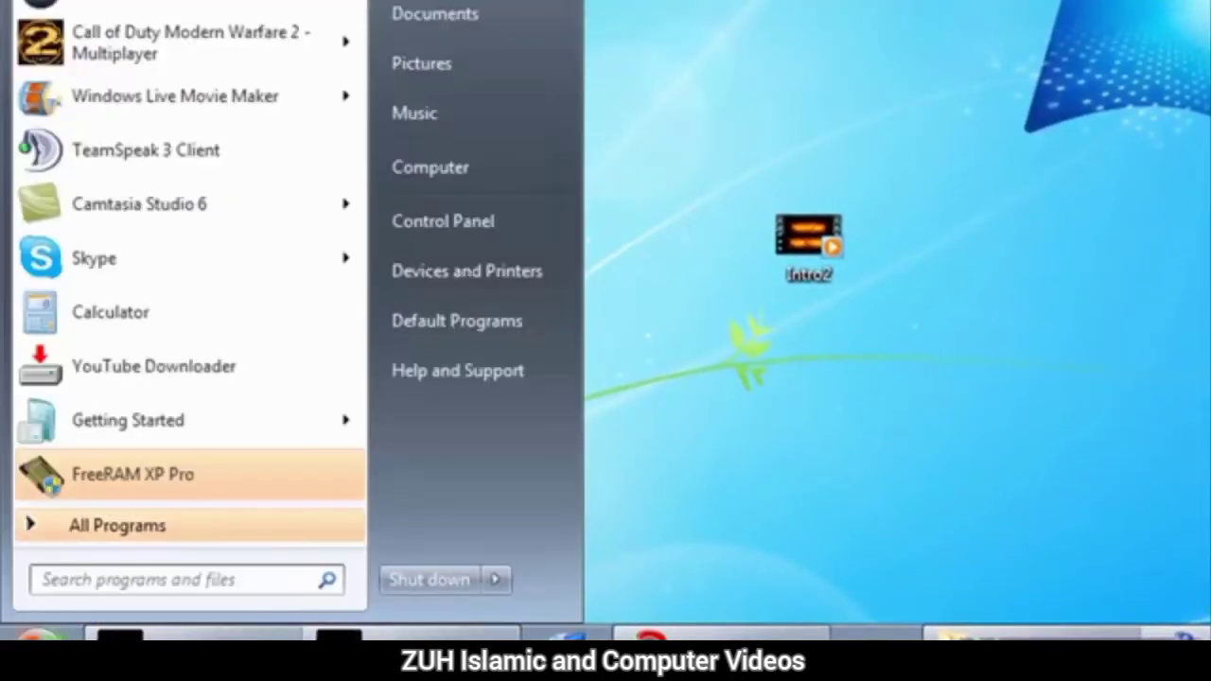
{"action": "left_click", "coordinate": [498, 177]}
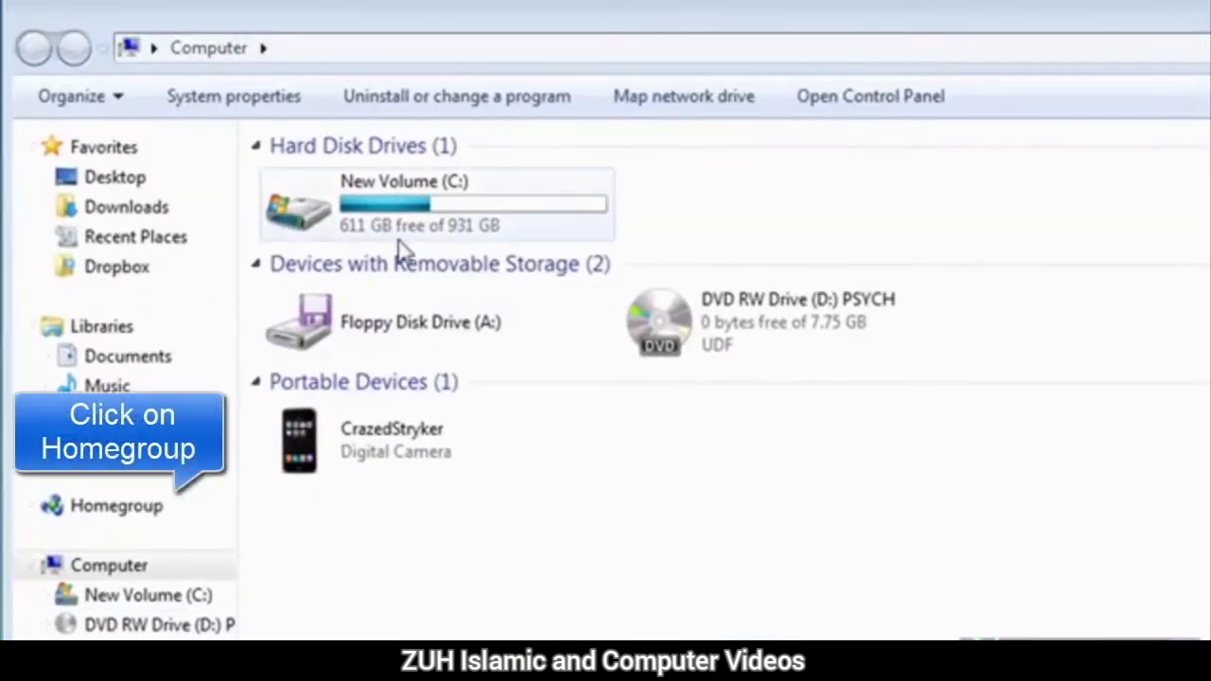
{"action": "left_click", "coordinate": [132, 511]}
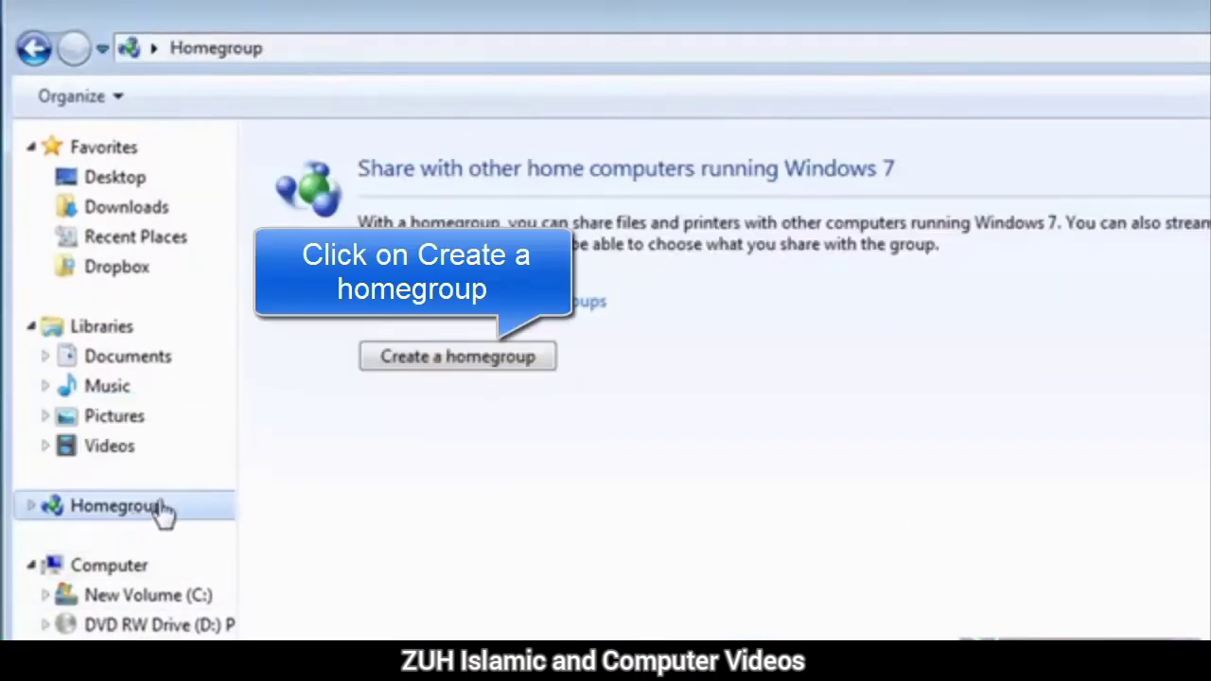
{"action": "left_click", "coordinate": [497, 362]}
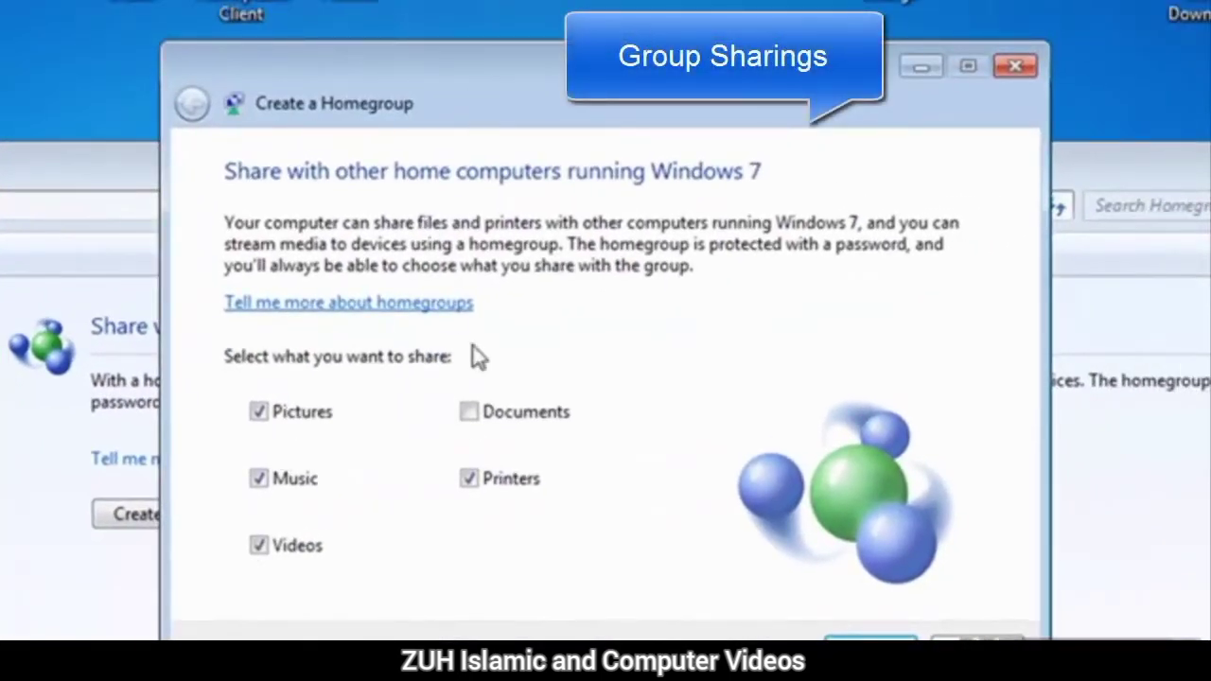
{"action": "left_click", "coordinate": [470, 413]}
{"action": "left_click", "coordinate": [870, 638]}
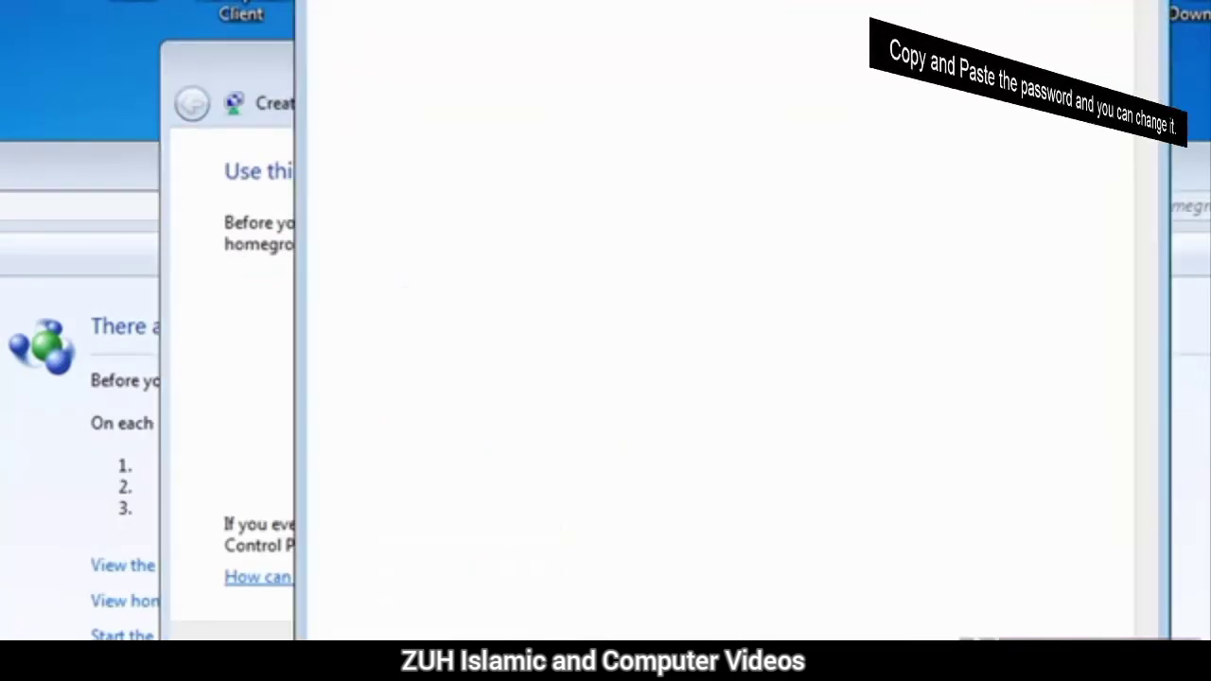
- Copy the generated homegroup password into Notepad and finish the homegroup setup
{"action": "left_click_drag", "start_coordinate": [567, 2], "coordinate": [1081, 6]}
{"action": "left_click_drag", "start_coordinate": [643, 104], "coordinate": [361, 84]}
{"action": "left_click", "coordinate": [447, 328]}
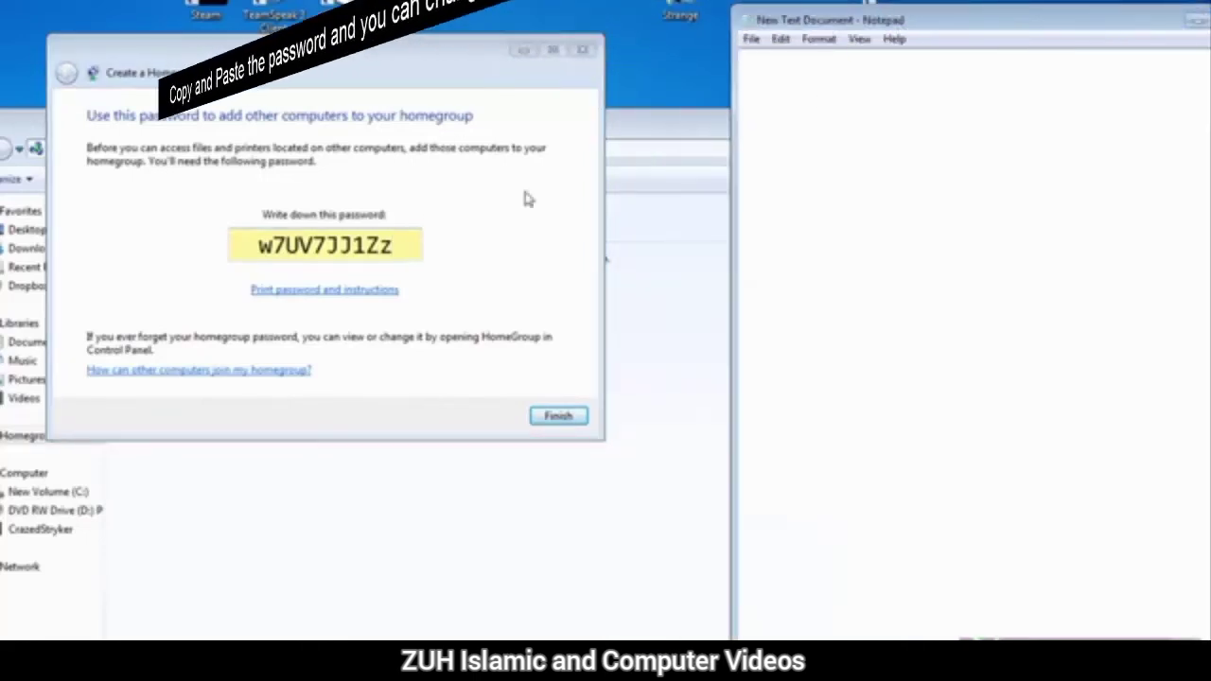
{"action": "left_click_drag", "start_coordinate": [403, 244], "coordinate": [201, 264]}
{"action": "key", "text": "ctrl+c"}
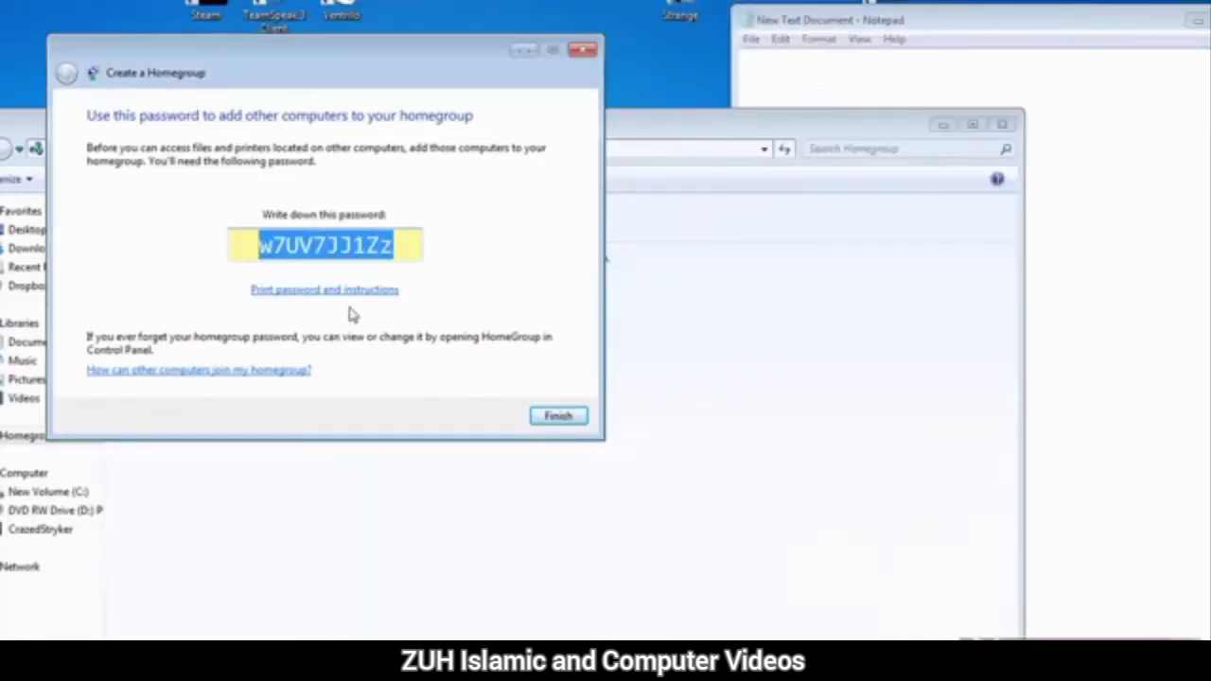
{"action": "left_click", "coordinate": [1136, 147]}
{"action": "key", "text": "ctrl+v"}
{"action": "left_click_drag", "start_coordinate": [351, 76], "coordinate": [481, 43]}
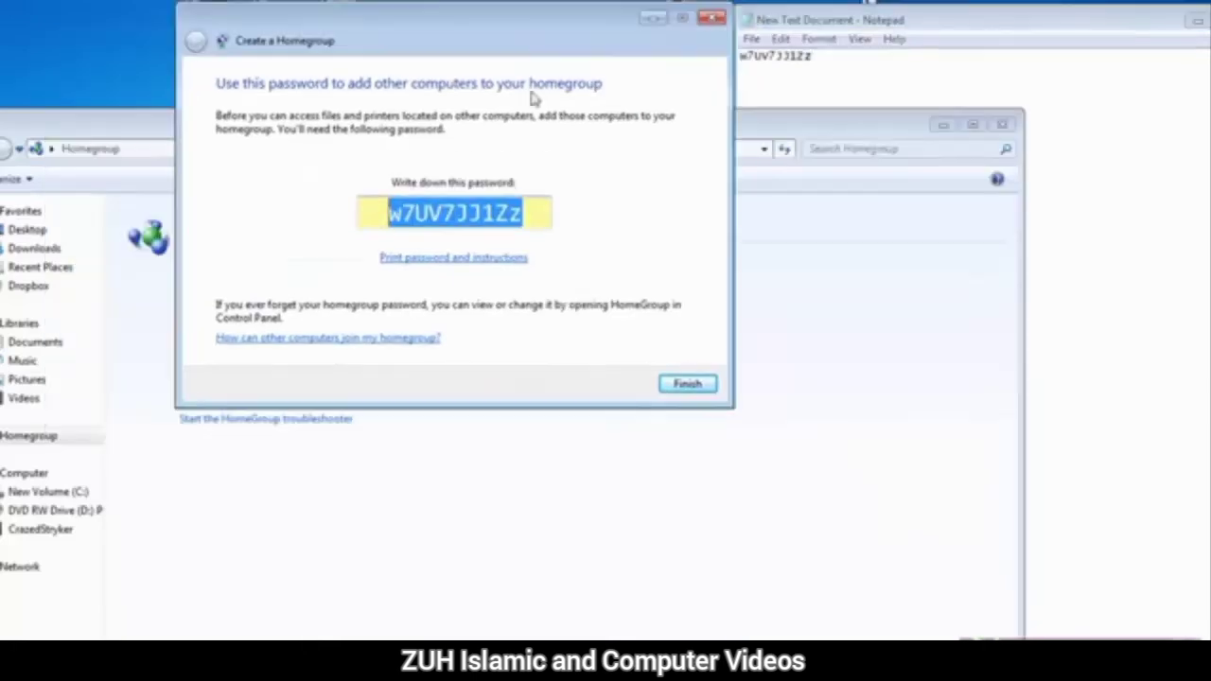
{"action": "left_click", "coordinate": [1194, 21]}
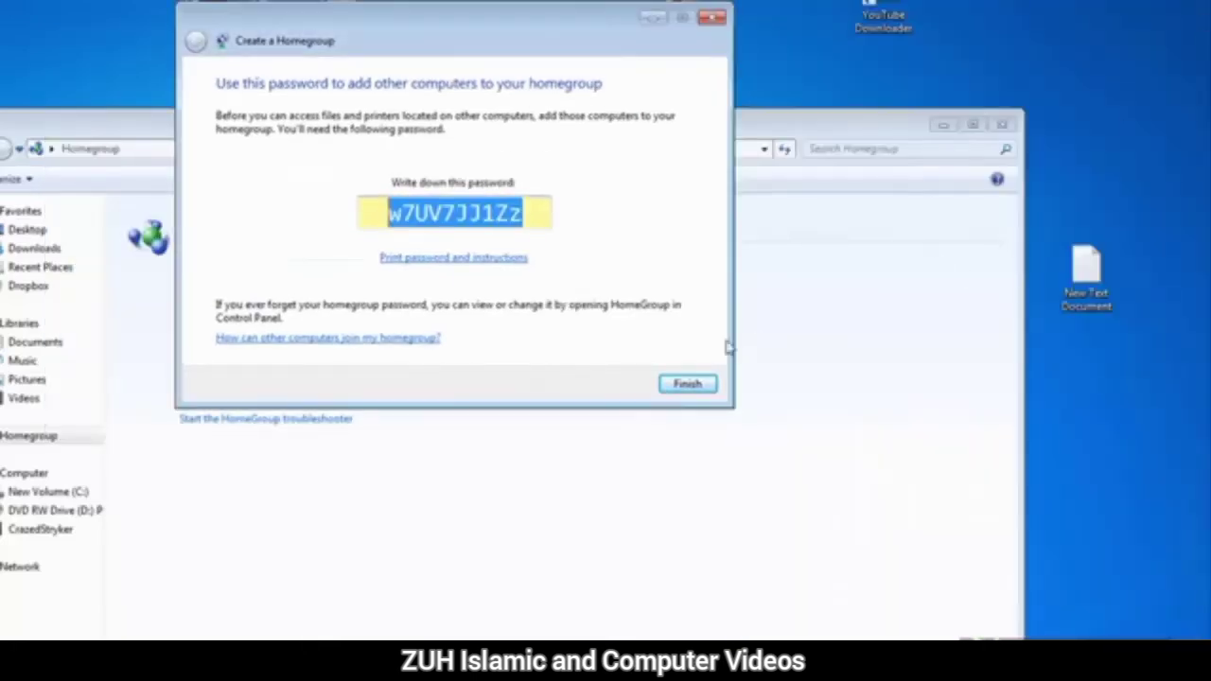
{"action": "left_click", "coordinate": [530, 214]}
{"action": "left_click", "coordinate": [688, 384]}
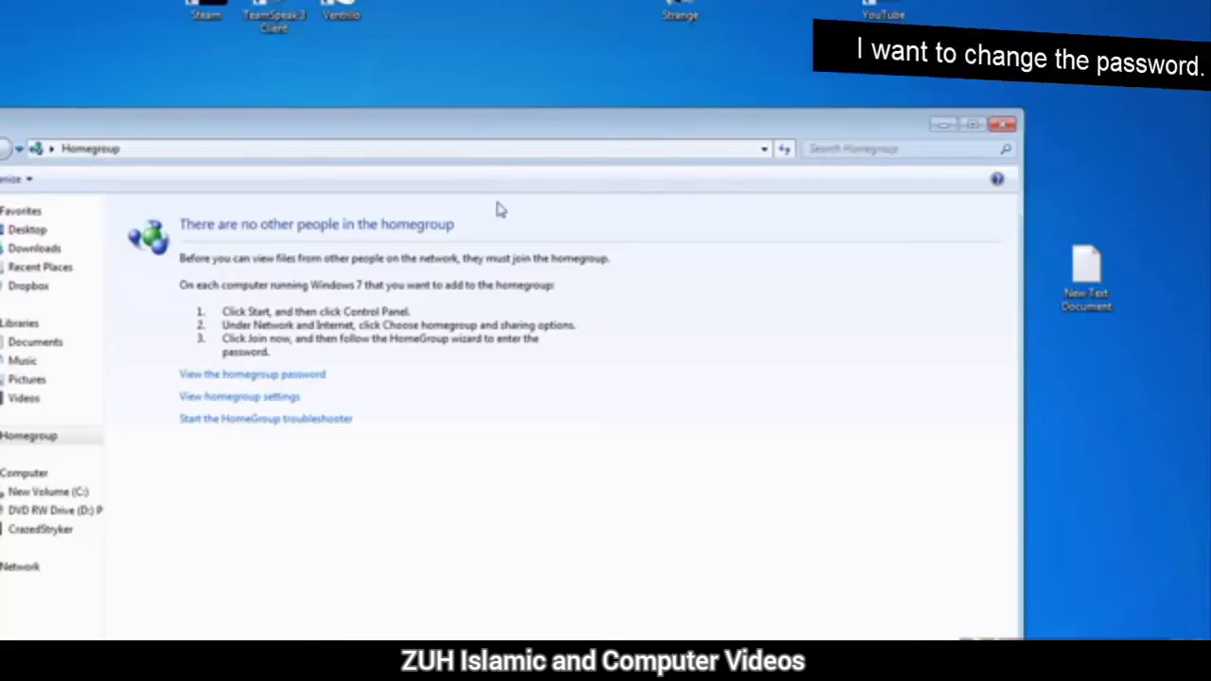
- Display the current homegroup password and select its text
{"action": "left_click_drag", "start_coordinate": [461, 123], "coordinate": [486, 93]}
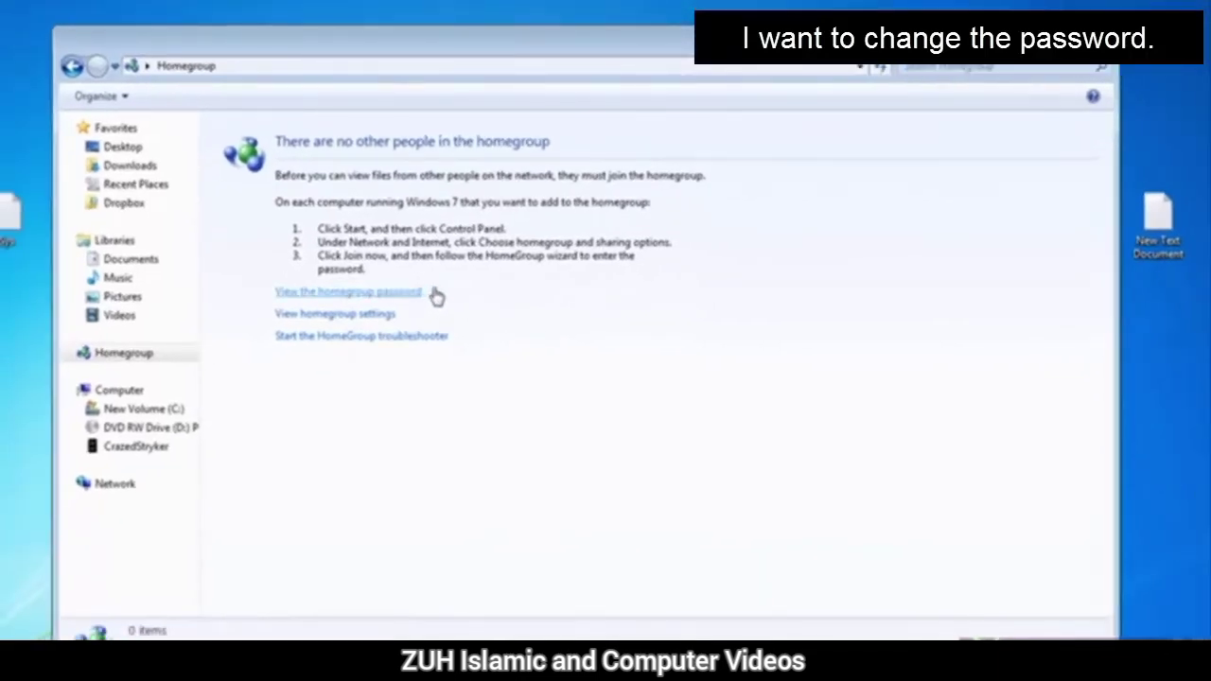
{"action": "left_click", "coordinate": [388, 293]}
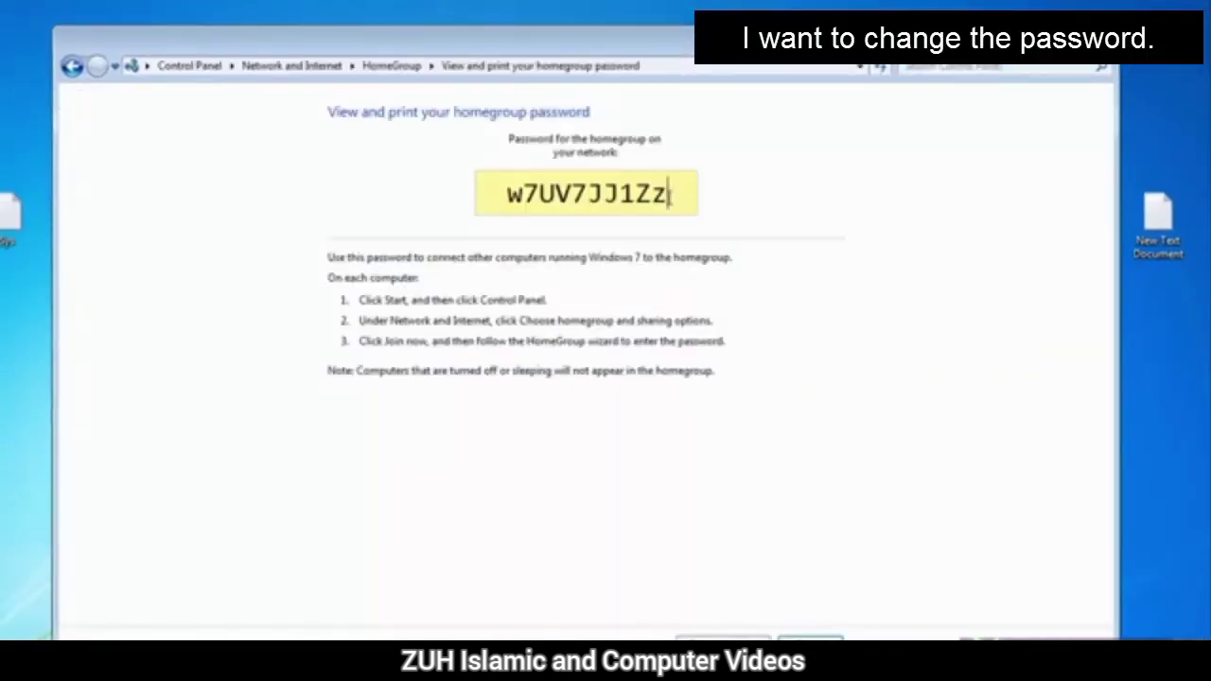
{"action": "left_click_drag", "start_coordinate": [670, 193], "coordinate": [708, 208]}
{"action": "key", "text": "super"}
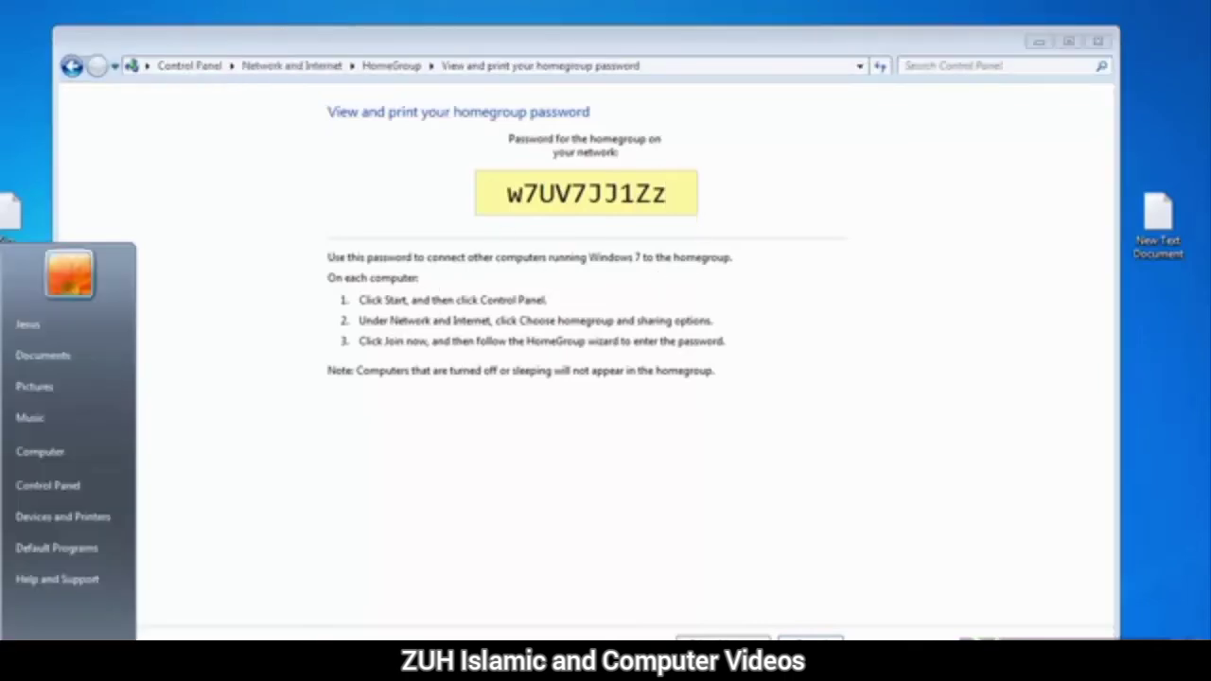
{"action": "left_click", "coordinate": [57, 495]}
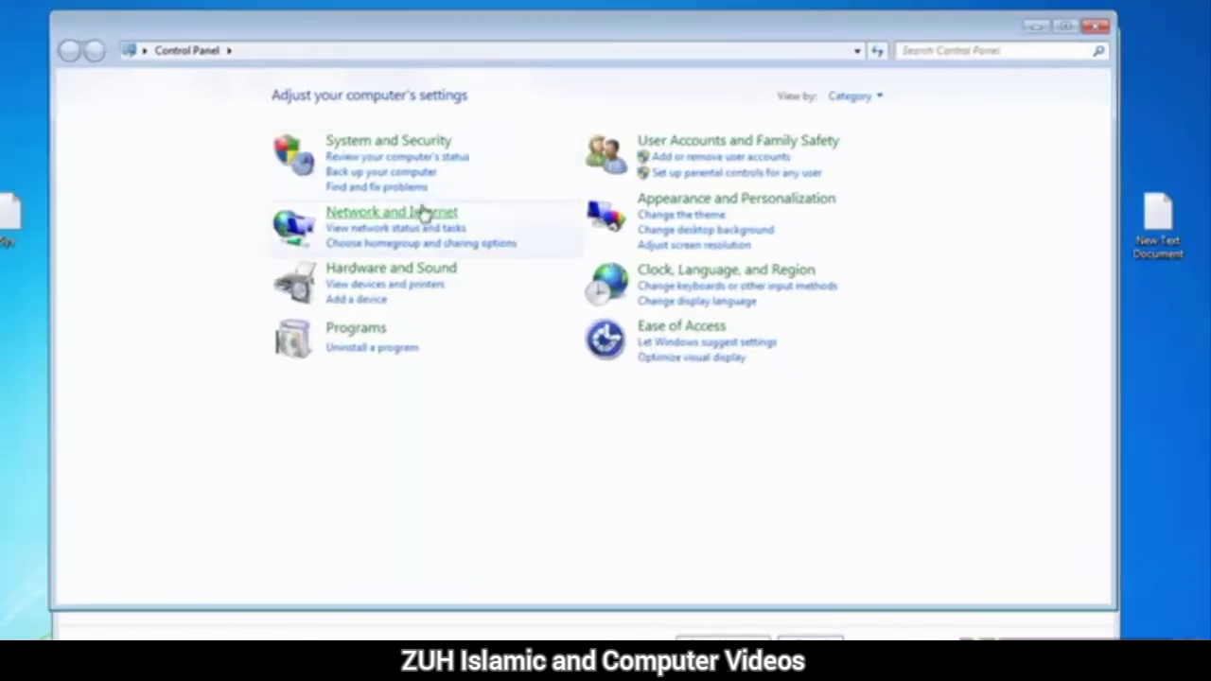
{"action": "left_click", "coordinate": [419, 208]}
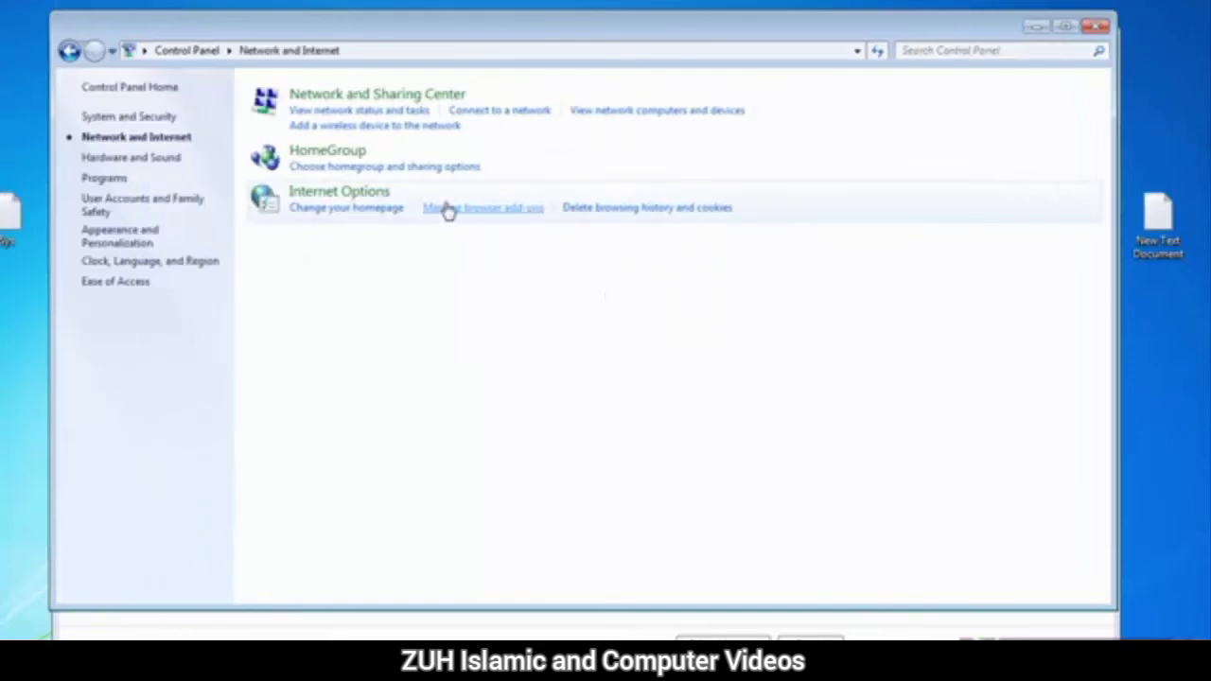
{"action": "left_click", "coordinate": [342, 154]}
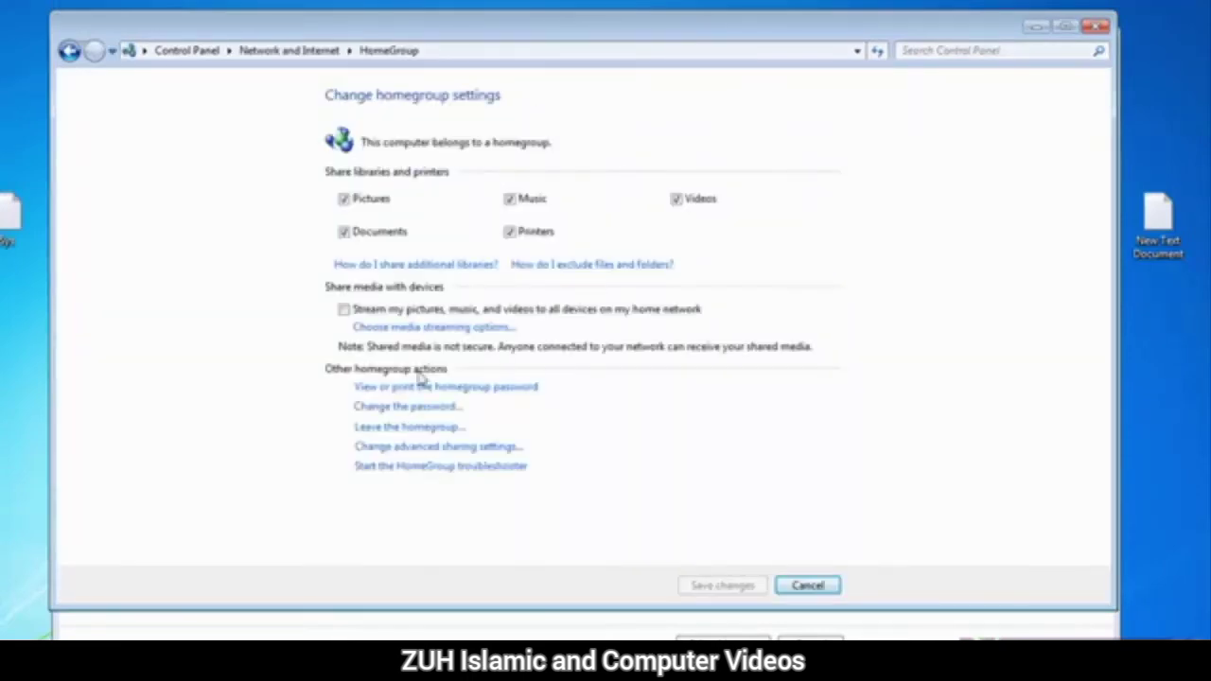
{"action": "left_click", "coordinate": [425, 407]}
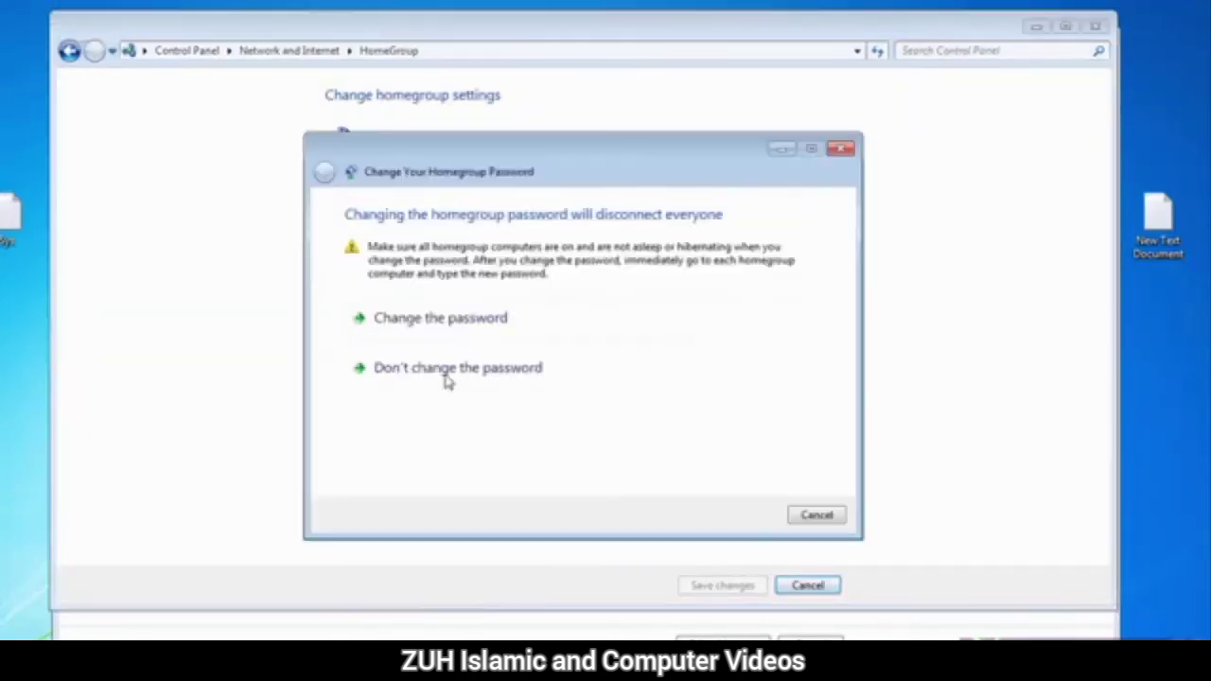
{"action": "left_click", "coordinate": [460, 325]}
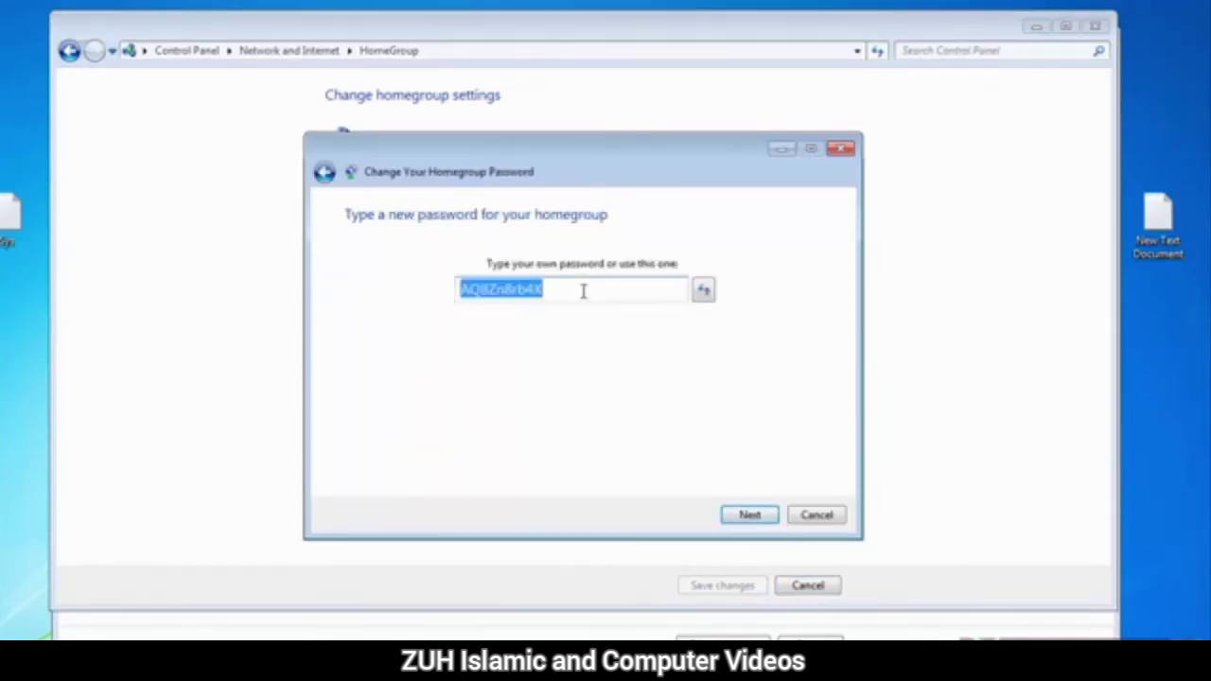
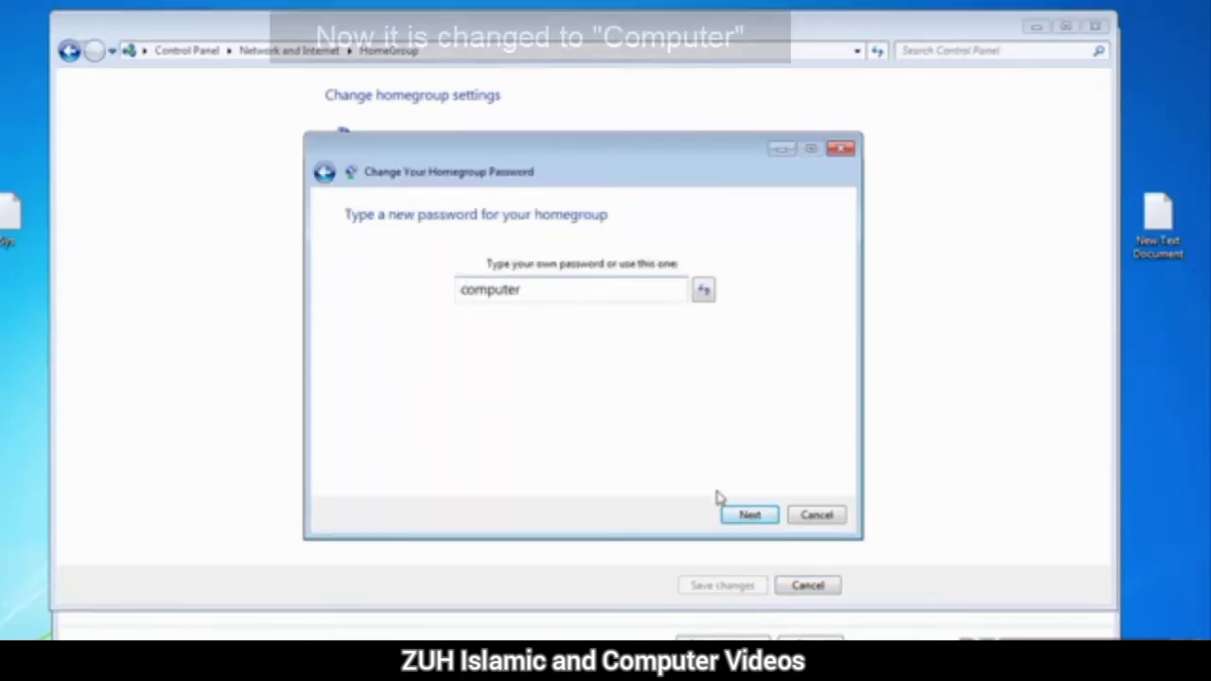
{"action": "left_click", "coordinate": [750, 514]}
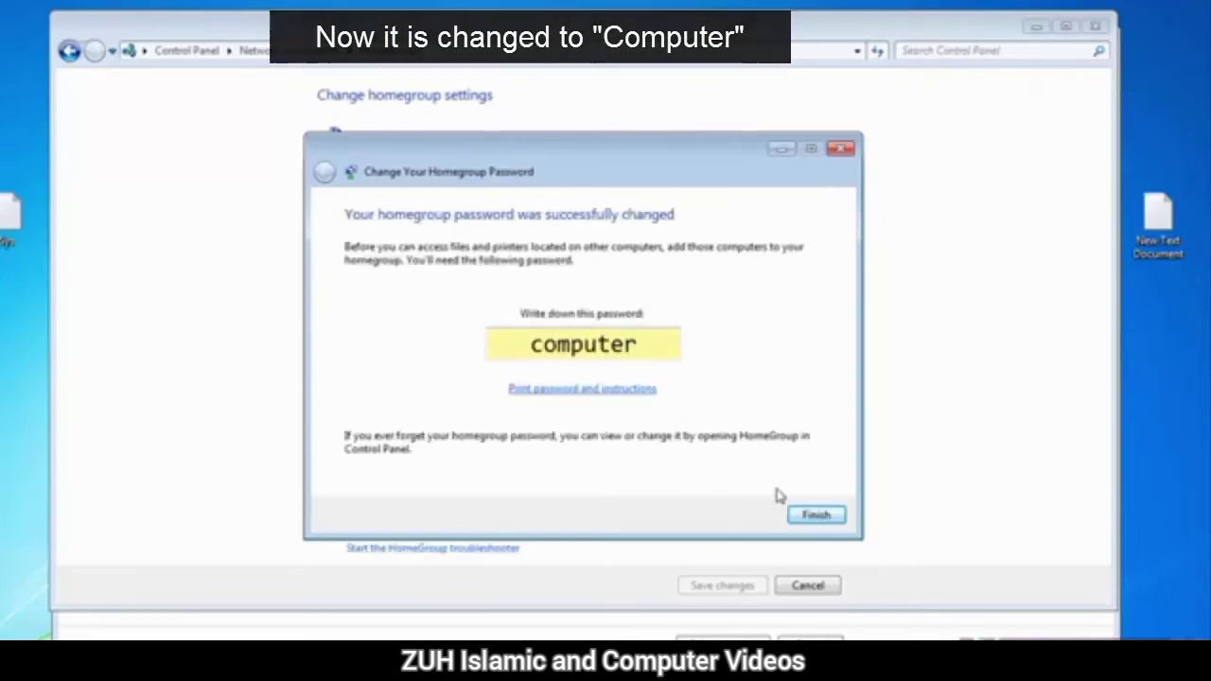
{"action": "left_click", "coordinate": [816, 515]}
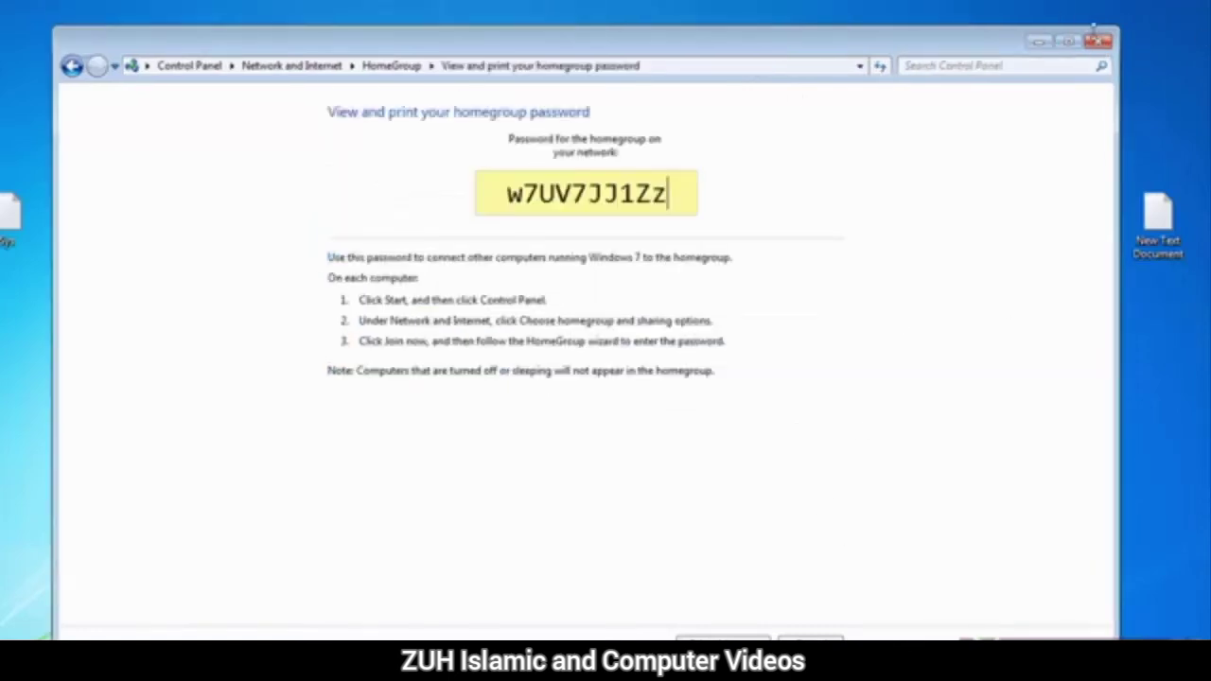
{"action": "left_click", "coordinate": [1098, 39]}
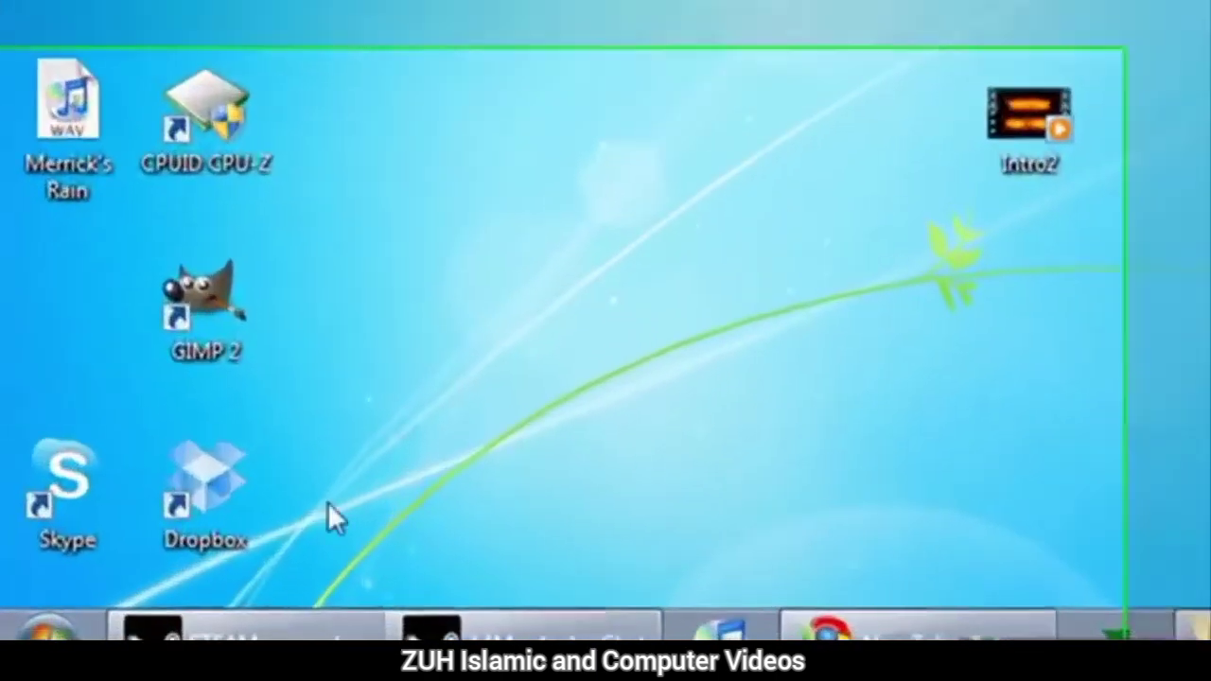
{"action": "left_click", "coordinate": [20, 661]}
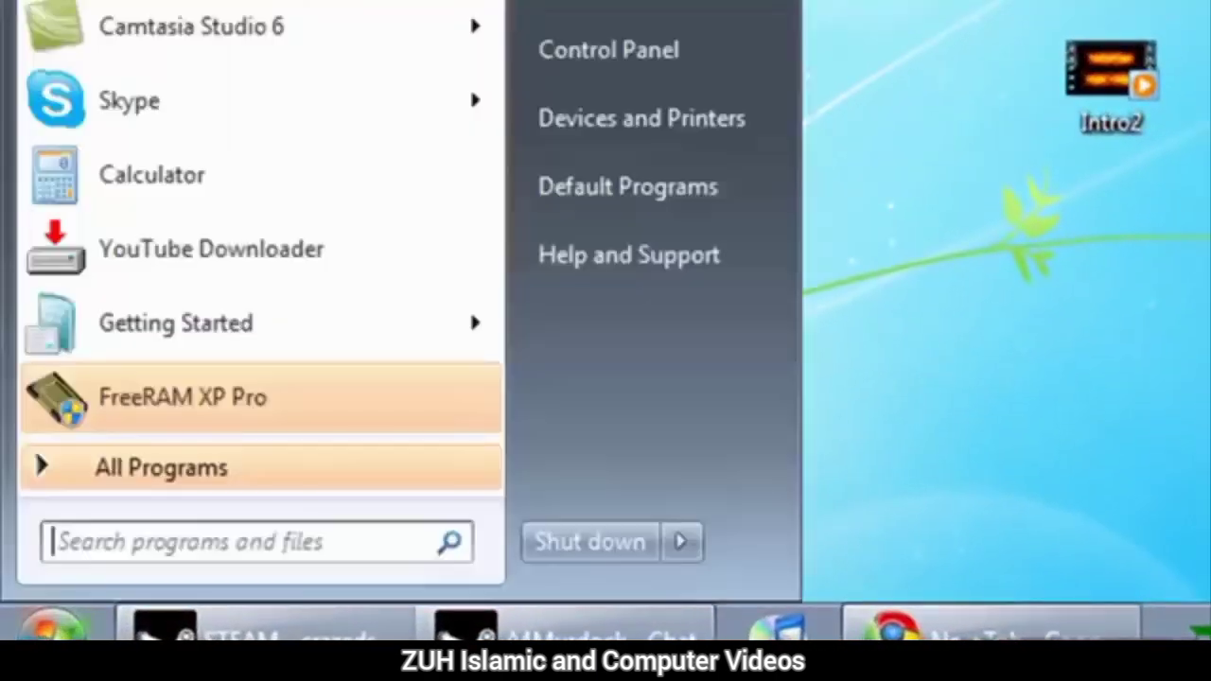
{"action": "left_click", "coordinate": [193, 456]}
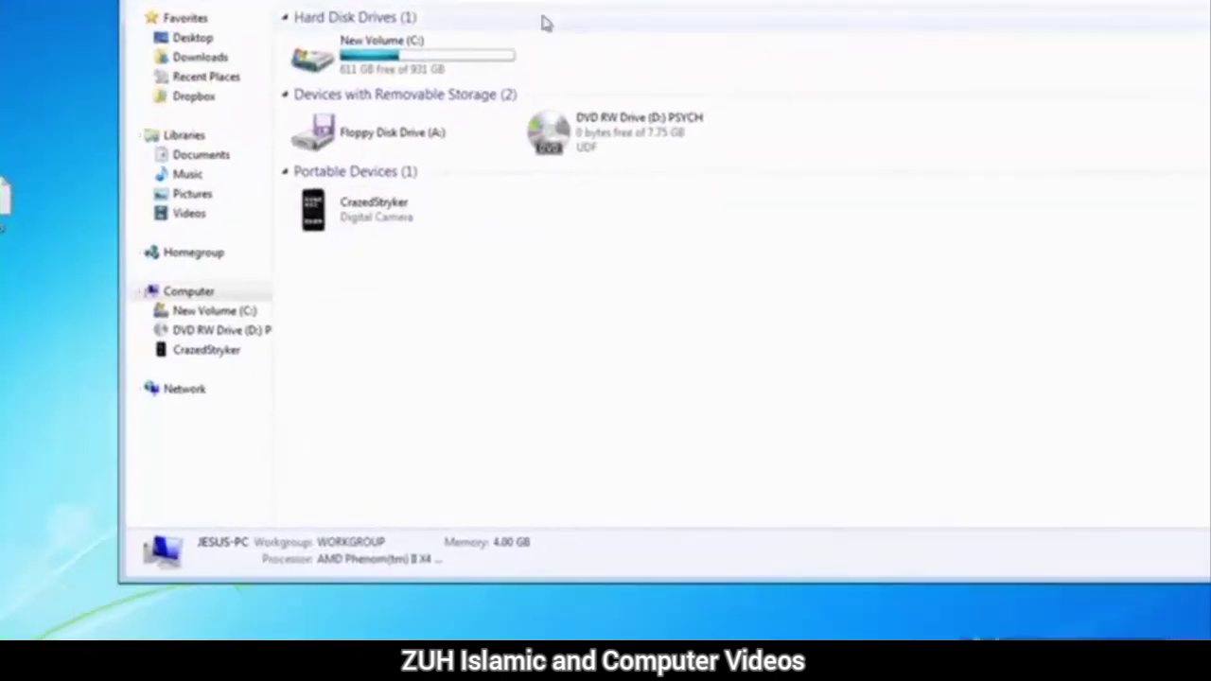
{"action": "left_click", "coordinate": [193, 253]}
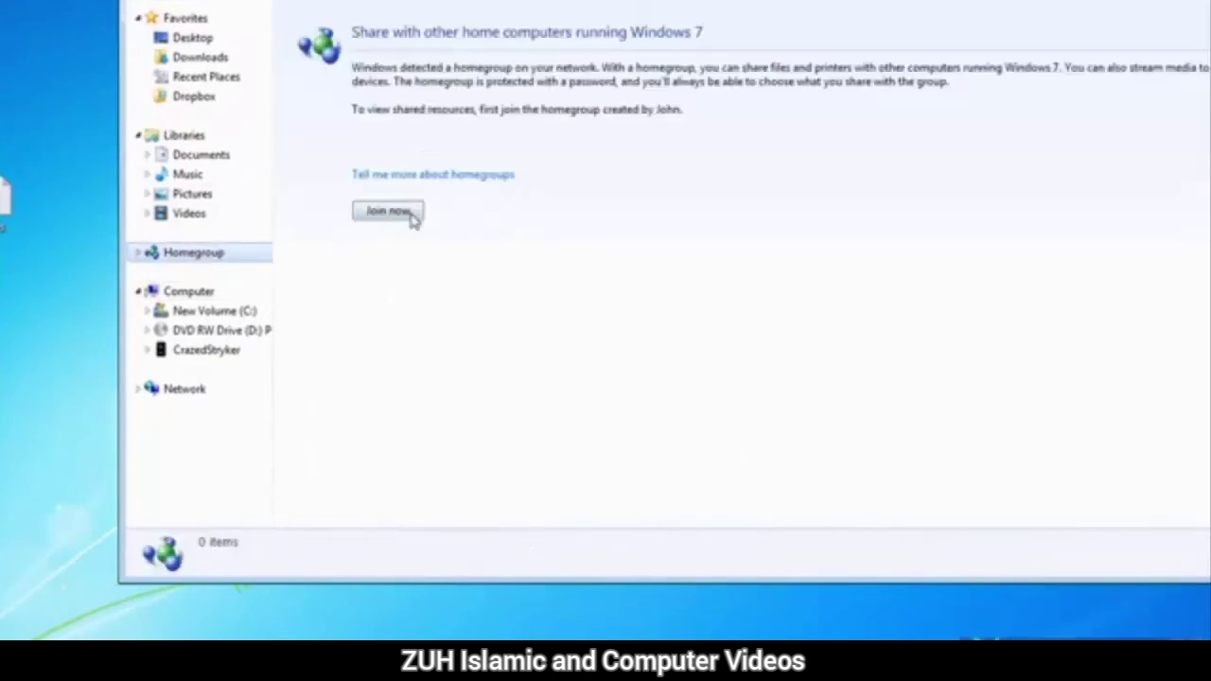
{"action": "left_click", "coordinate": [388, 212]}
{"action": "left_click_drag", "start_coordinate": [703, 76], "coordinate": [728, 4]}
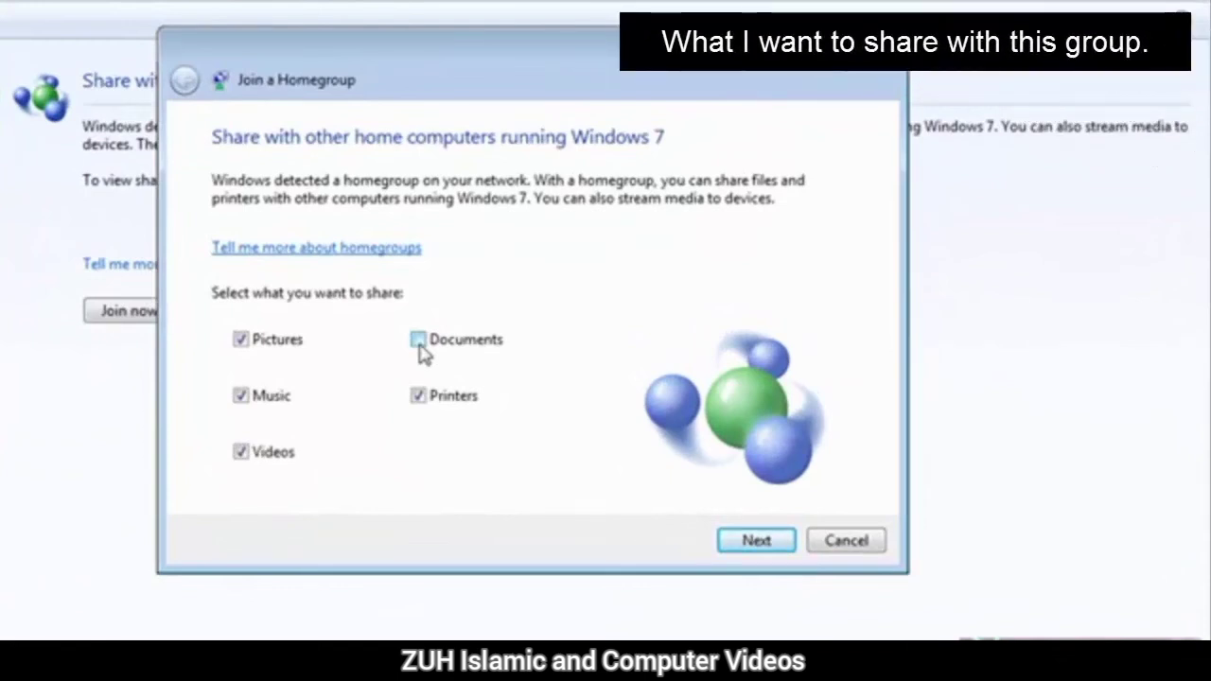
{"action": "left_click", "coordinate": [419, 339]}
{"action": "left_click", "coordinate": [743, 540]}
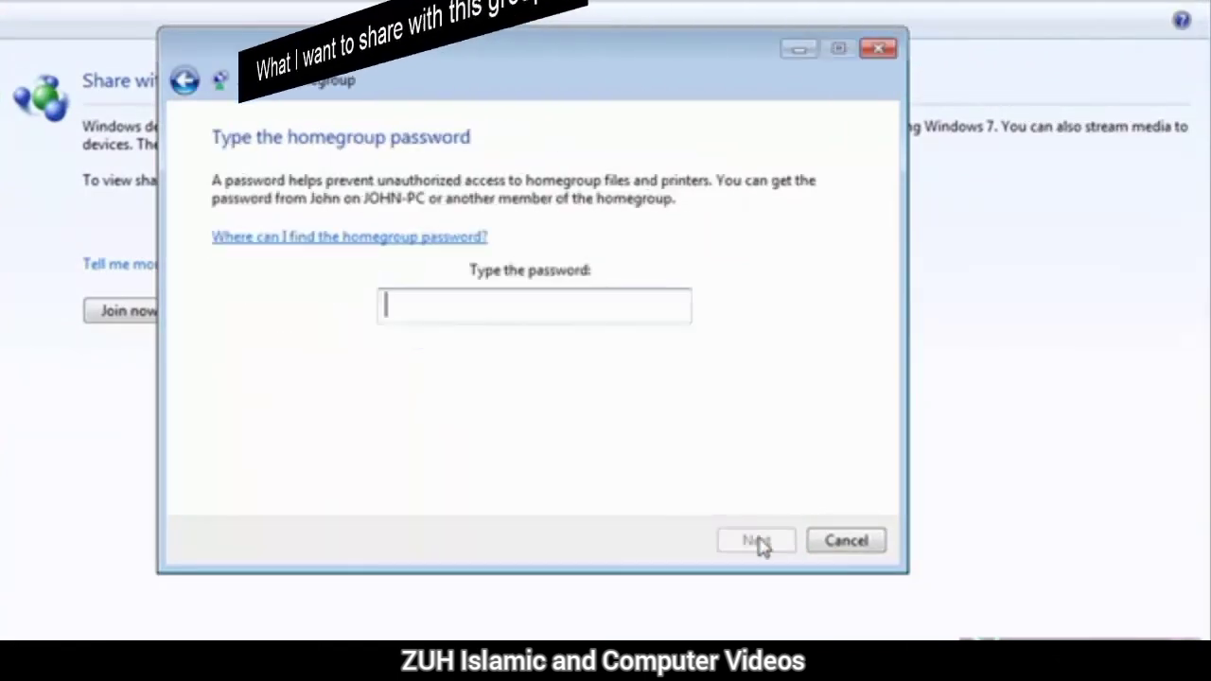
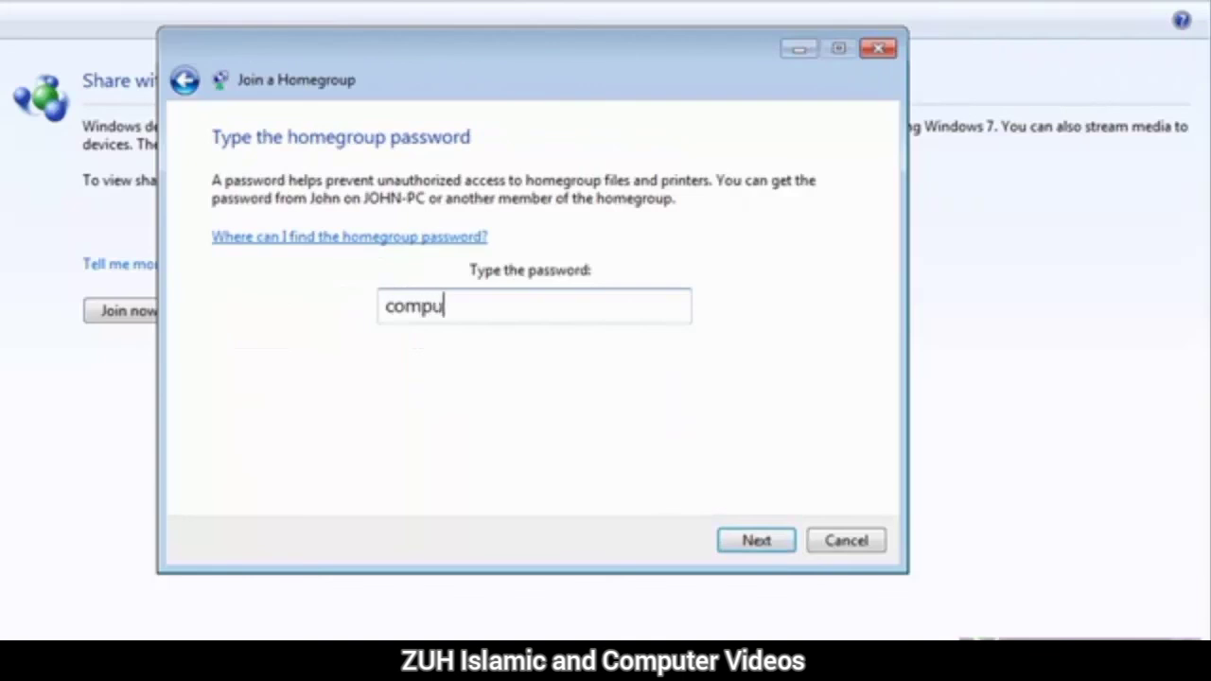
{"action": "left_click", "coordinate": [752, 541]}
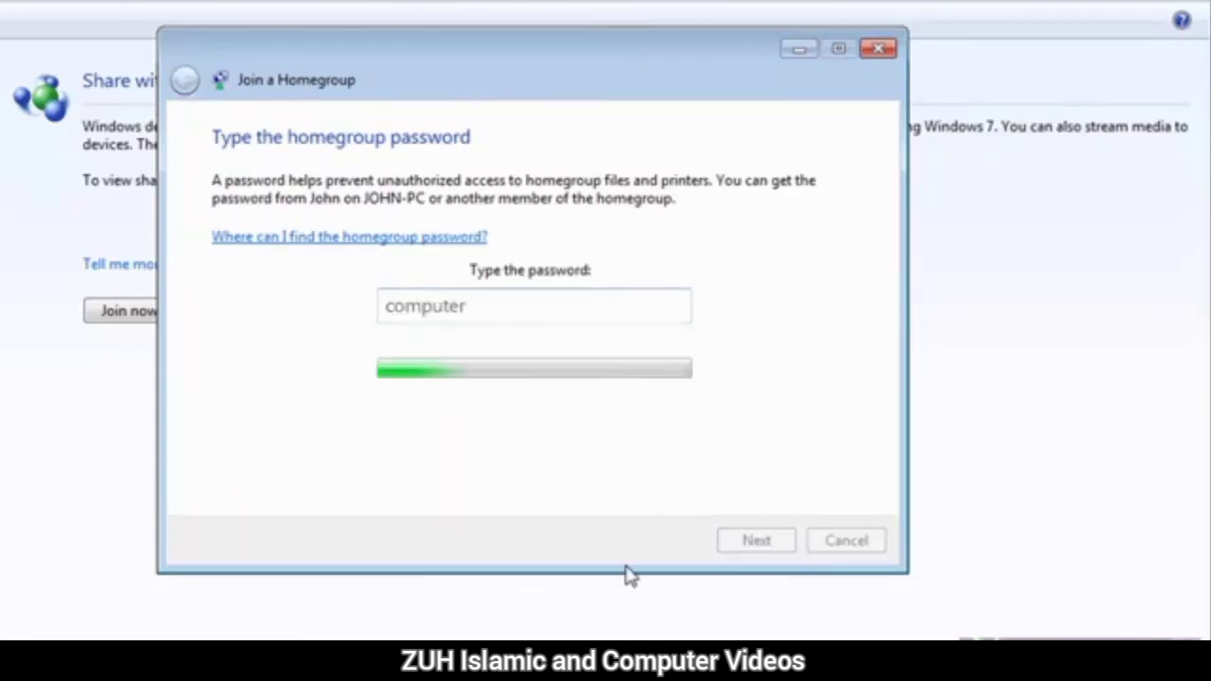
{"action": "left_click", "coordinate": [845, 543]}
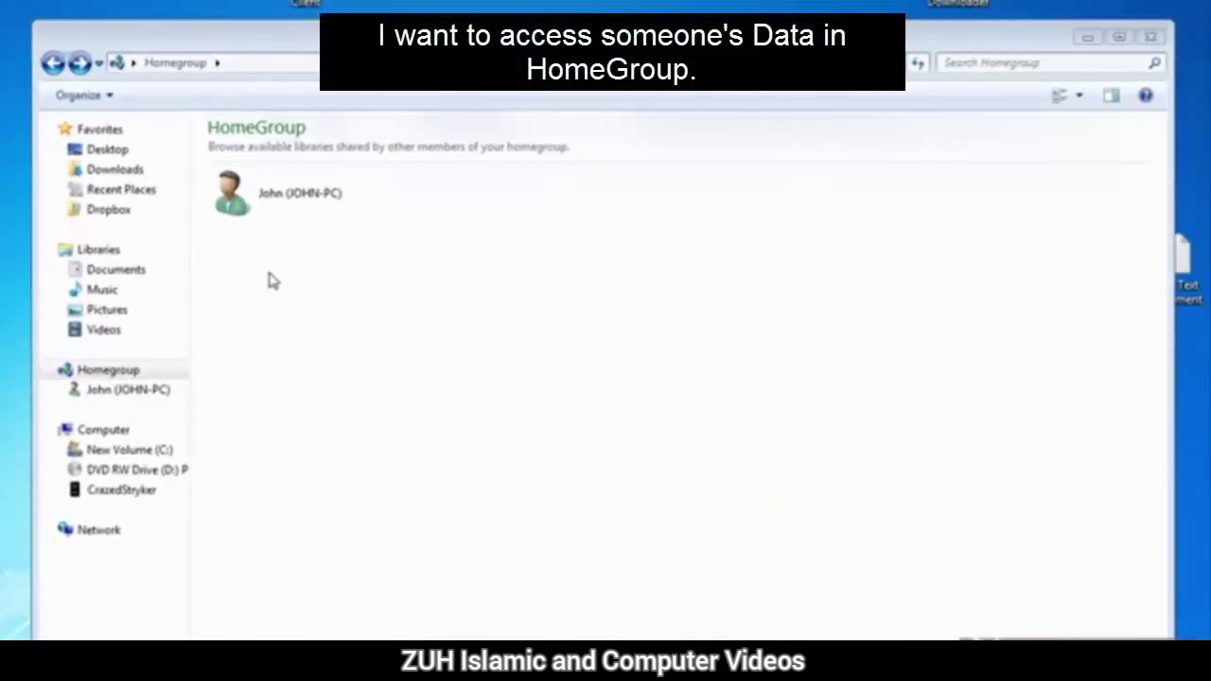
- Open the other member's shared libraries, view their Pictures library, then return to the list
{"action": "double_click", "coordinate": [252, 206]}
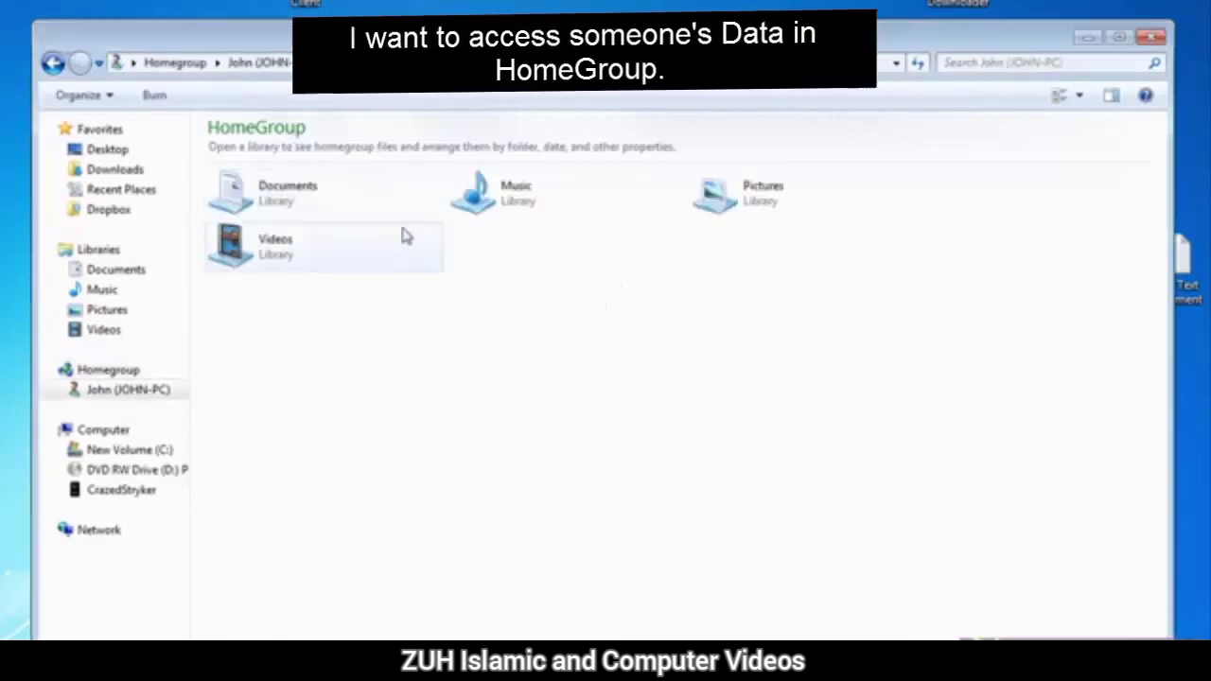
{"action": "left_click", "coordinate": [53, 64]}
{"action": "double_click", "coordinate": [304, 200]}
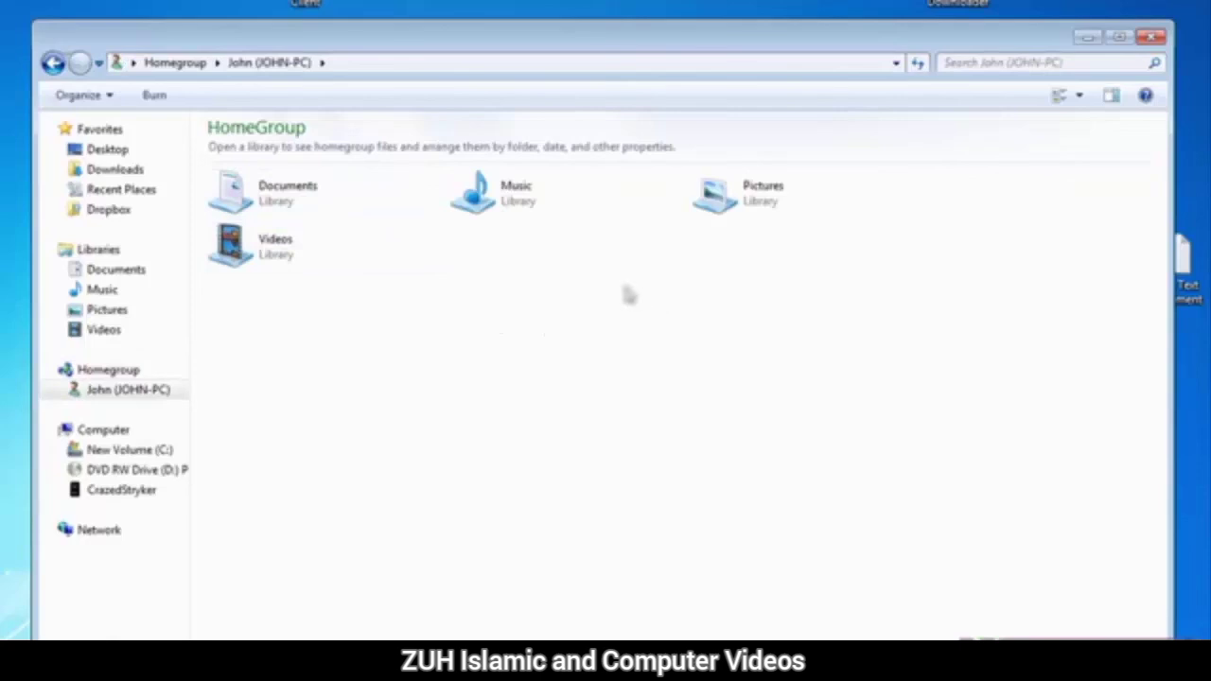
{"action": "double_click", "coordinate": [746, 198]}
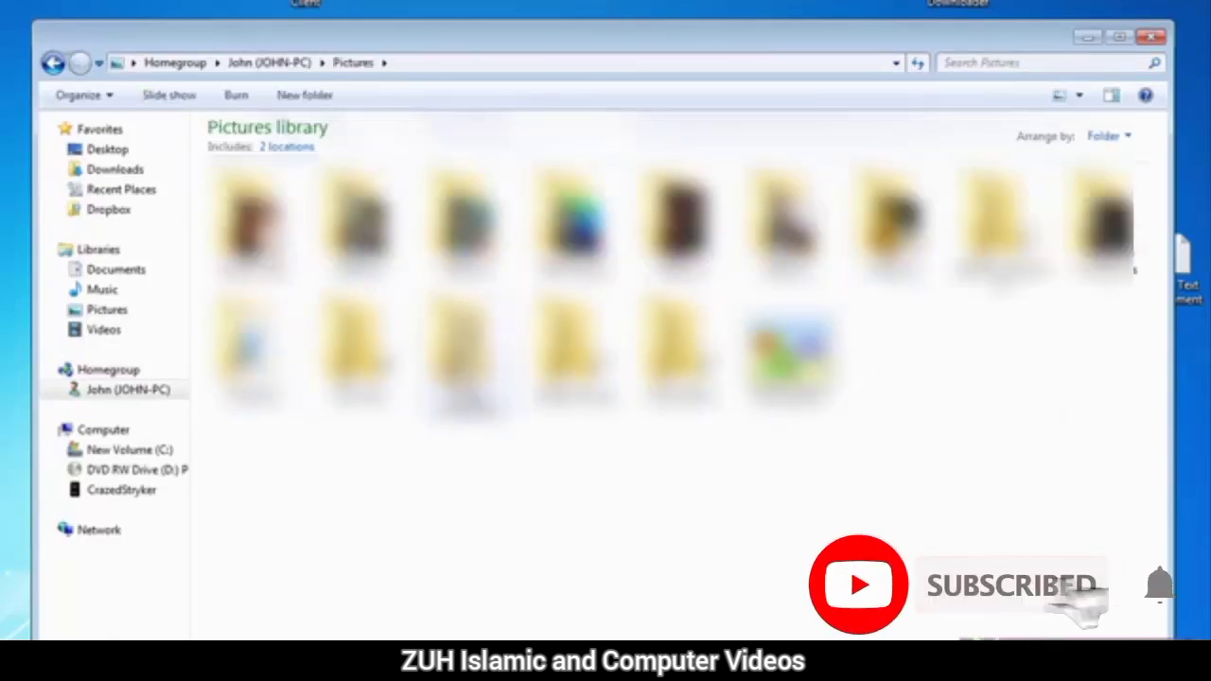
{"action": "left_click", "coordinate": [54, 63]}
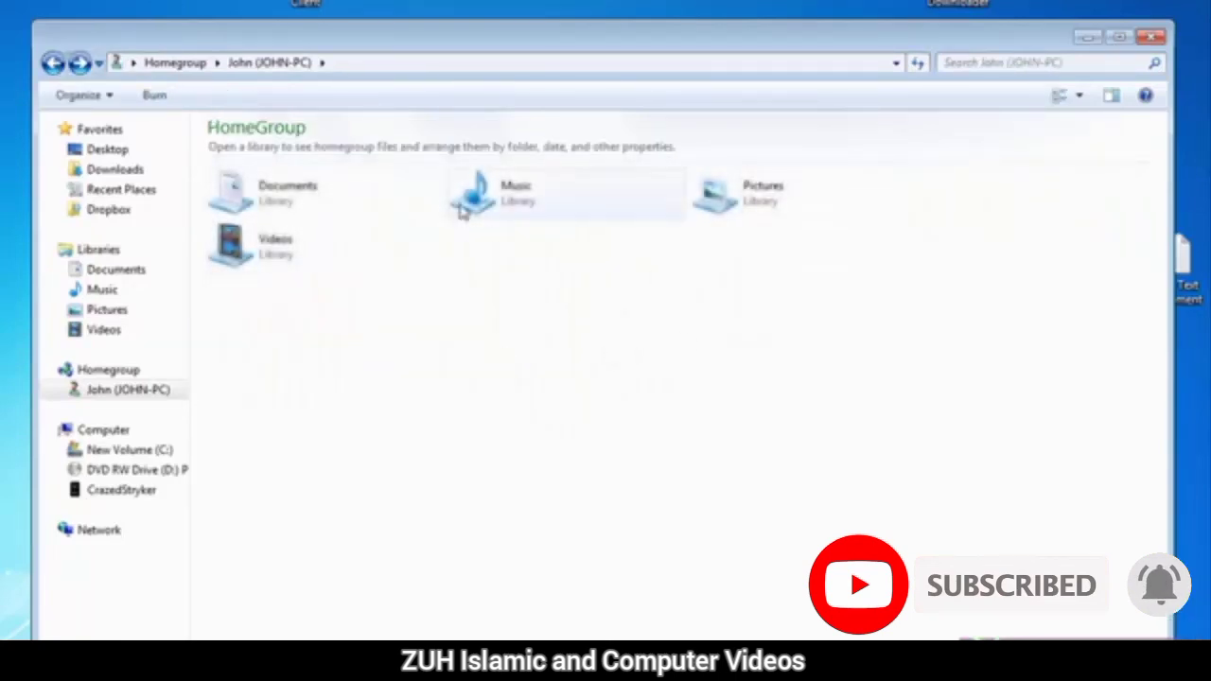